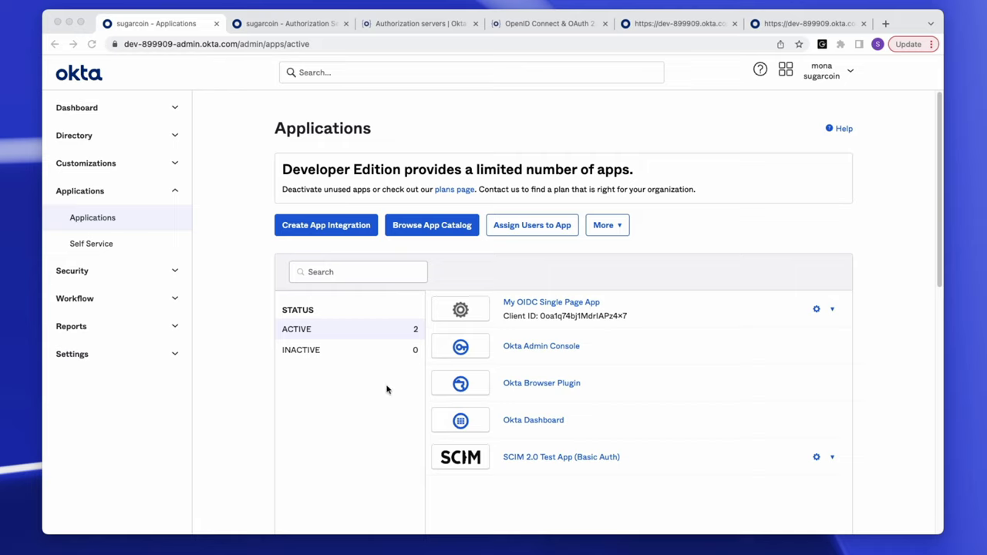
Open My OIDC Single Page App's Sign On tab and highlight the ID token Issuer Okta URL.
left_click(529, 305)
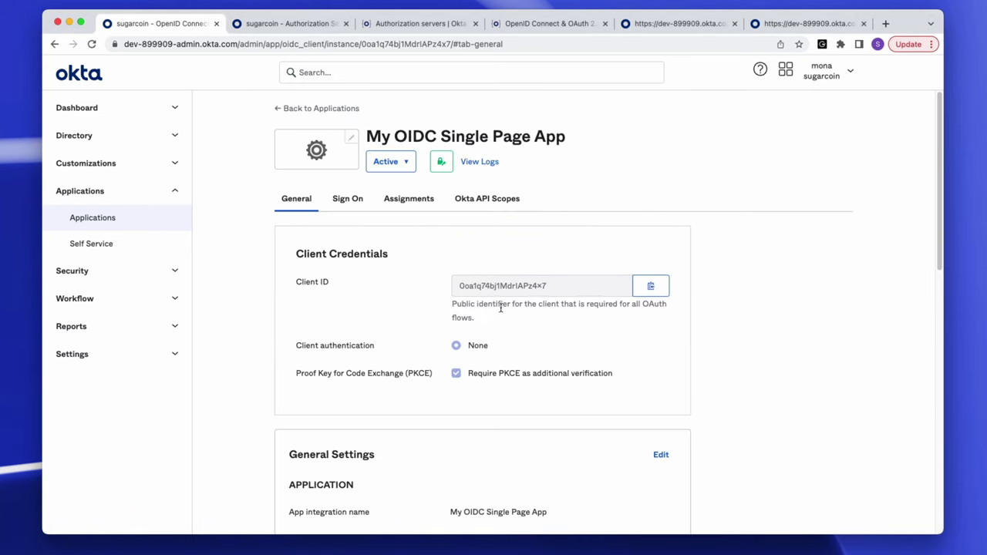
left_click(348, 199)
scroll(430, 390, "down", 5)
scroll(429, 390, "down", 5)
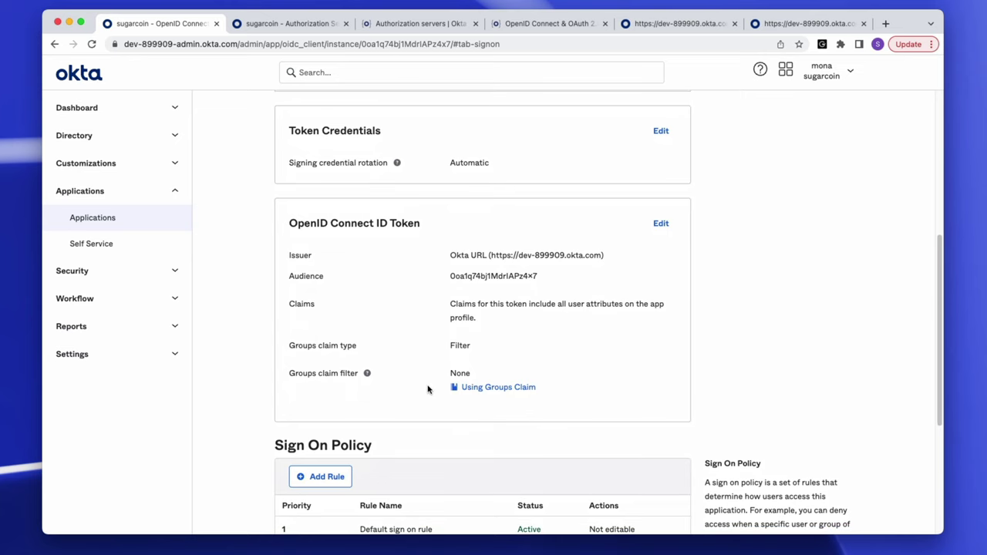
left_click_drag(283, 256, 319, 257)
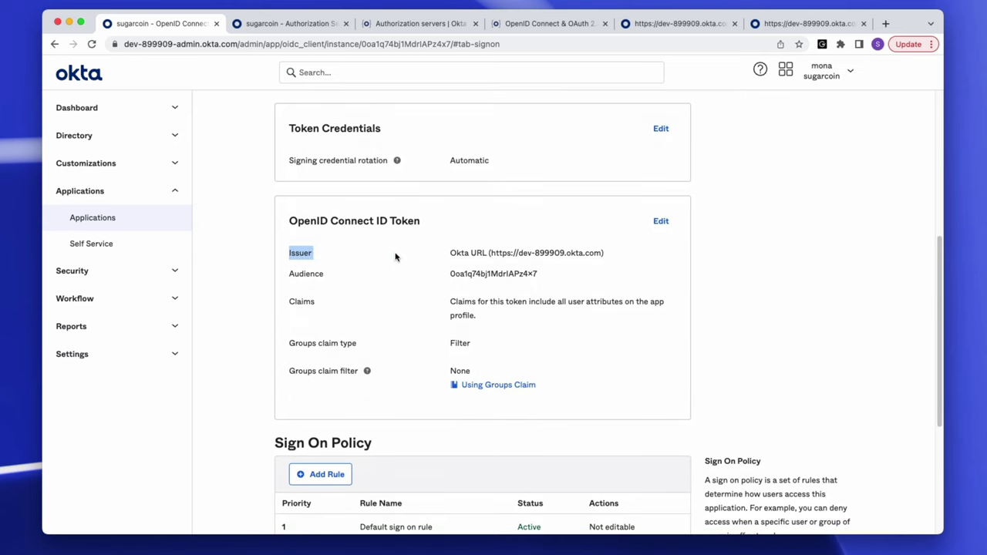
left_click_drag(608, 255, 449, 254)
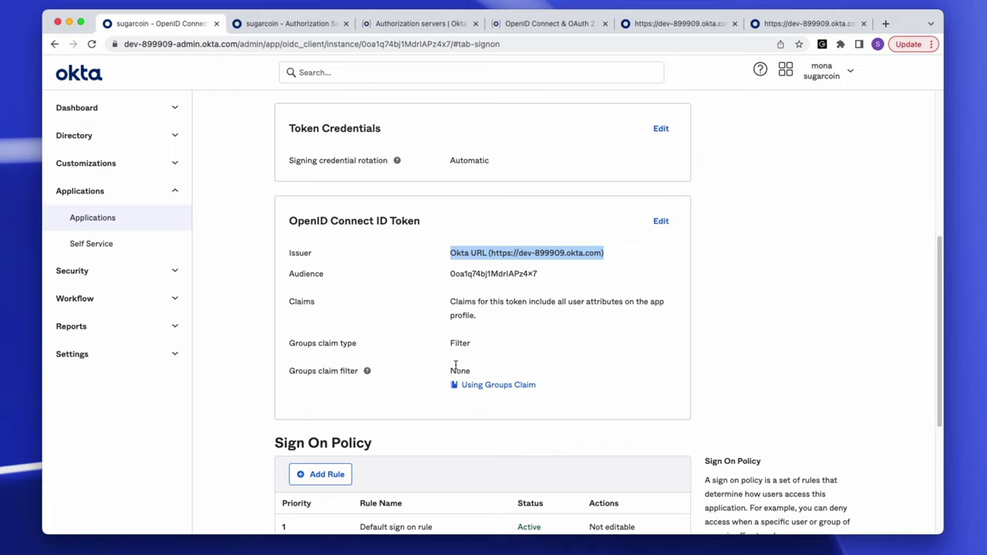
Expand the Security section of the Admin Console navigation.
key("super+Tab")
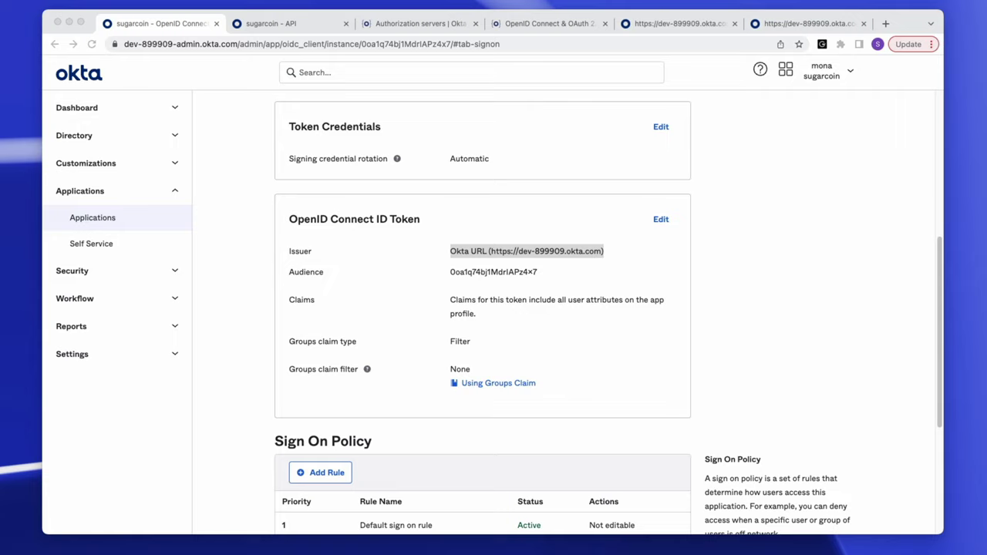
left_click(167, 271)
scroll(159, 388, "down", 1)
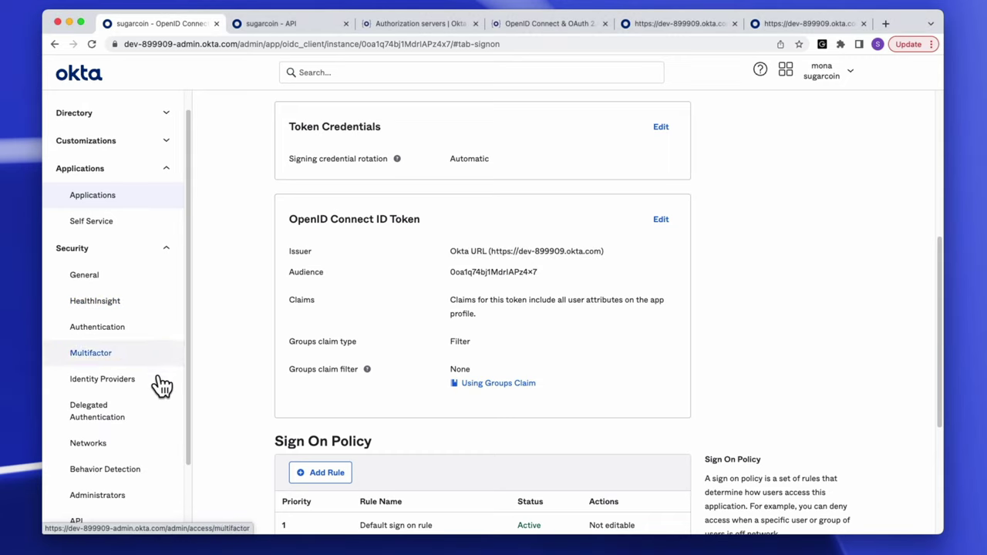
Open the default authorization server from the API page, noting /oauth2/default and its Metadata URI.
left_click(270, 25)
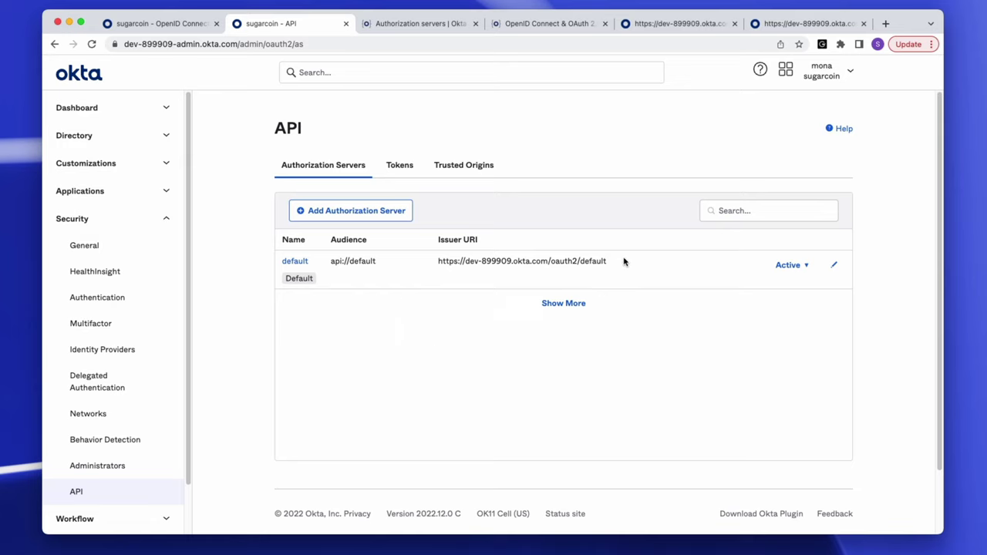
left_click_drag(623, 261, 548, 261)
left_click(301, 262)
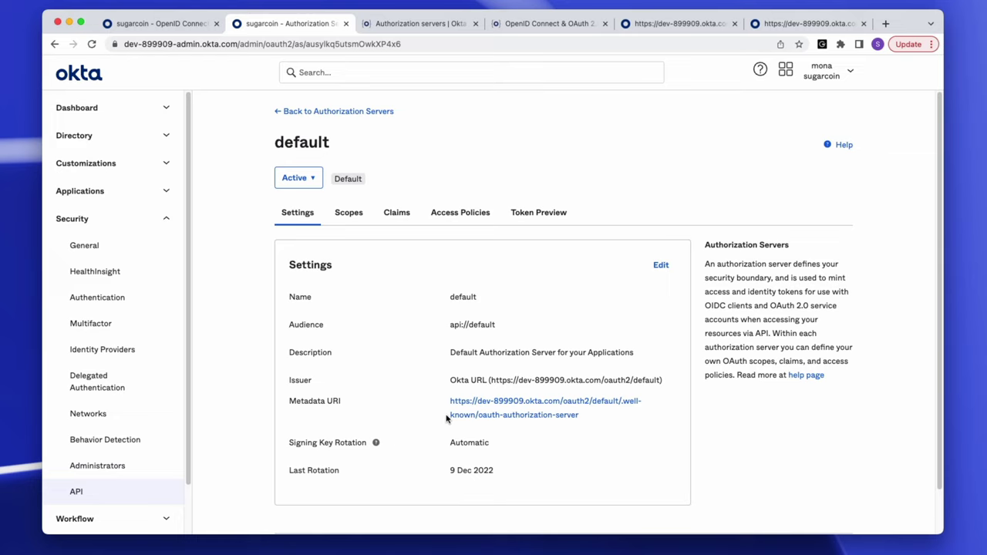
left_click_drag(583, 417, 448, 399)
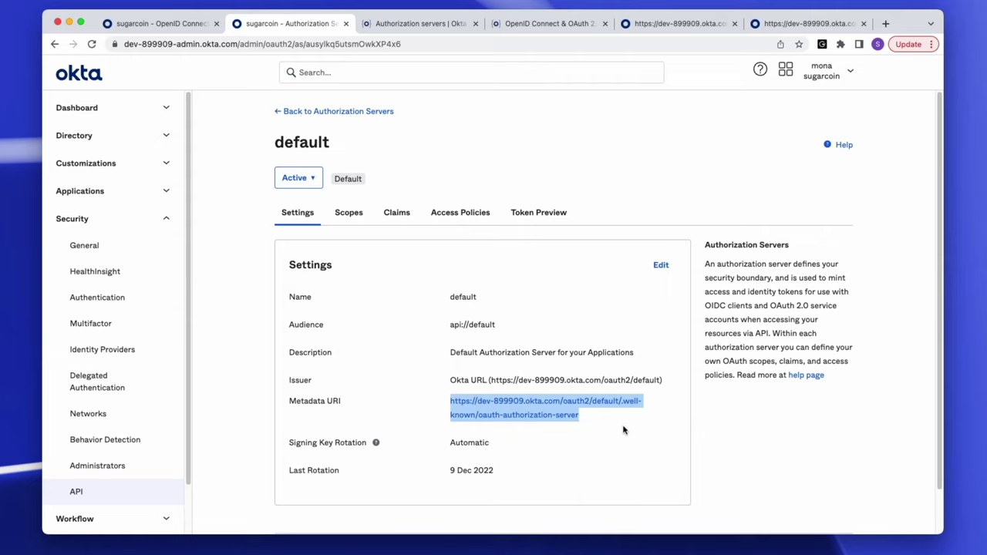
Review the default server's Scopes, Claims and Access Policies tabs.
left_click(352, 212)
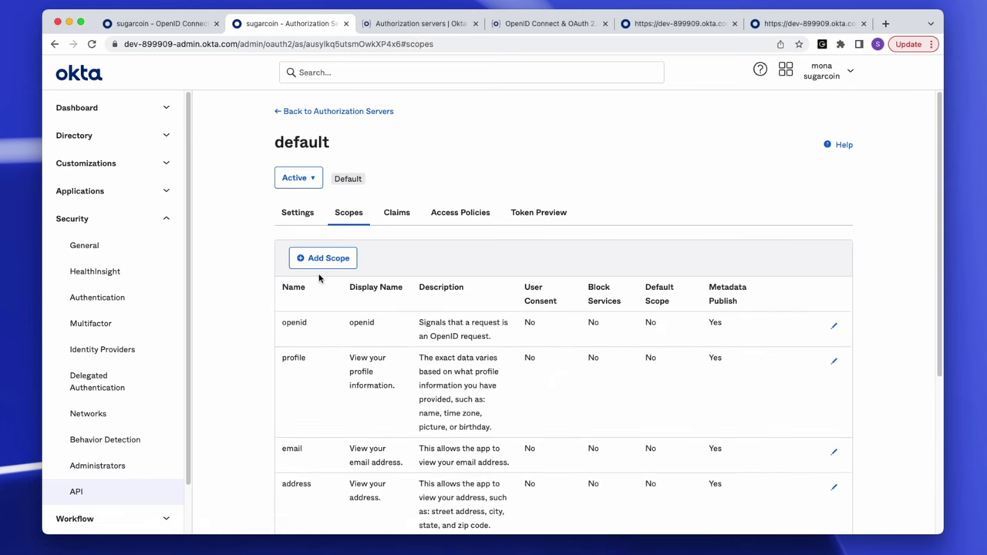
left_click(400, 220)
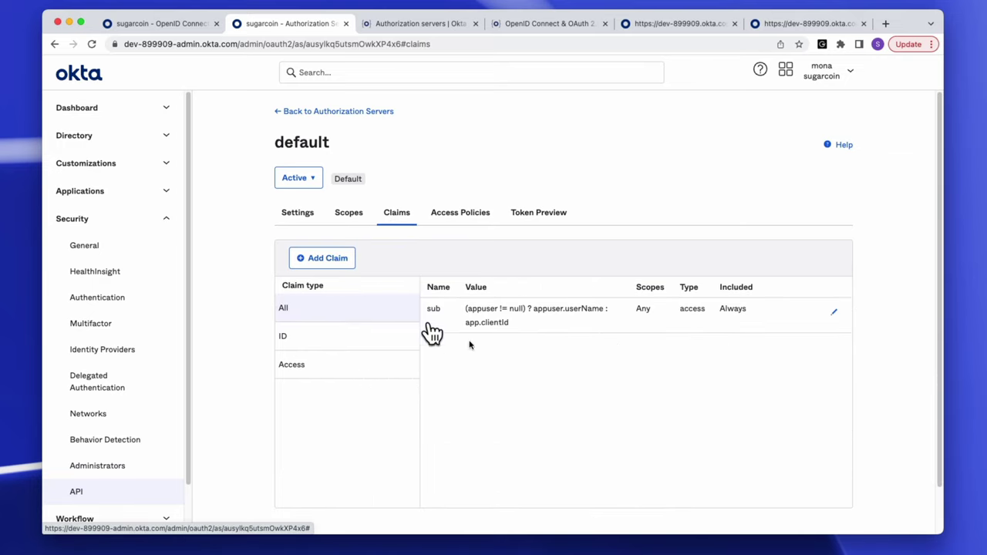
left_click(457, 220)
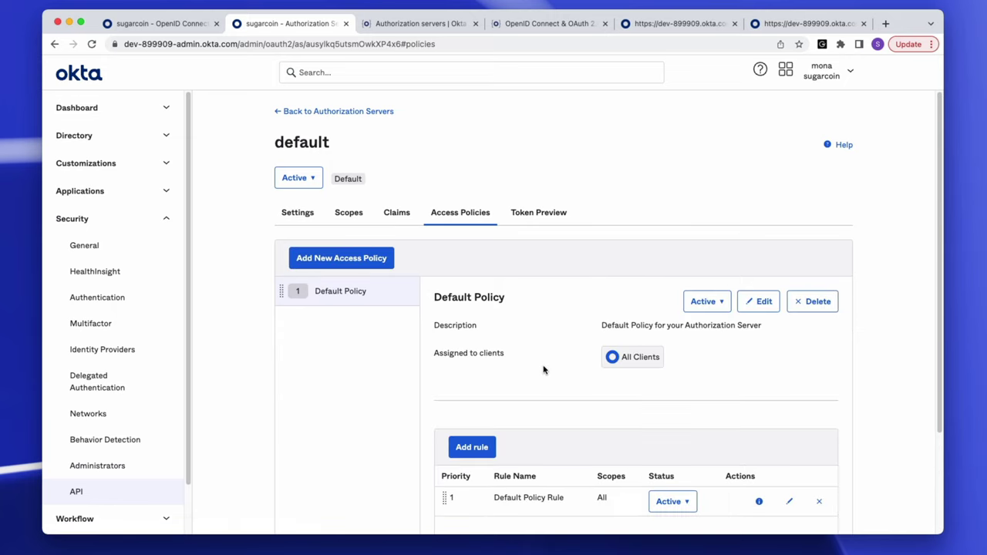
scroll(543, 370, "down", 2)
scroll(546, 367, "up", 2)
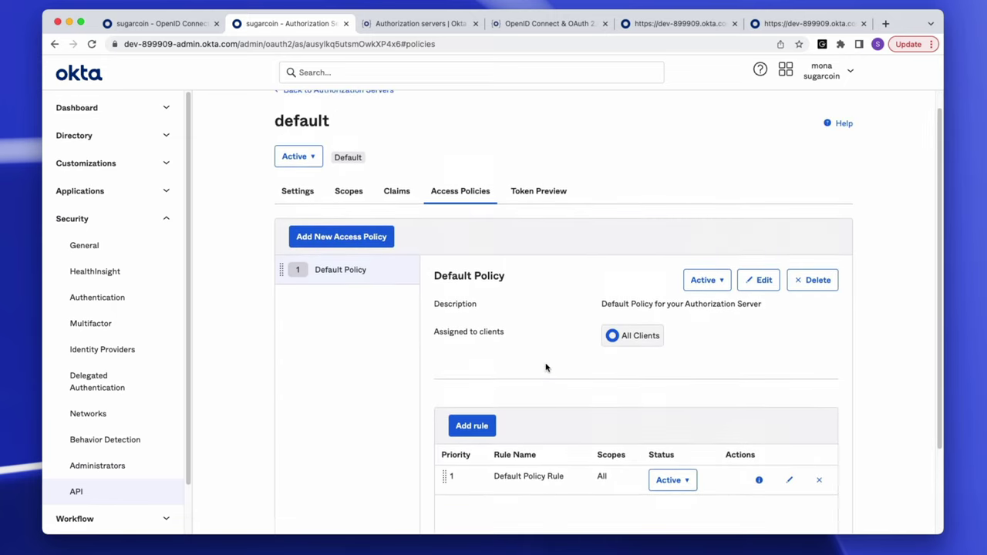
scroll(579, 410, "down", 2)
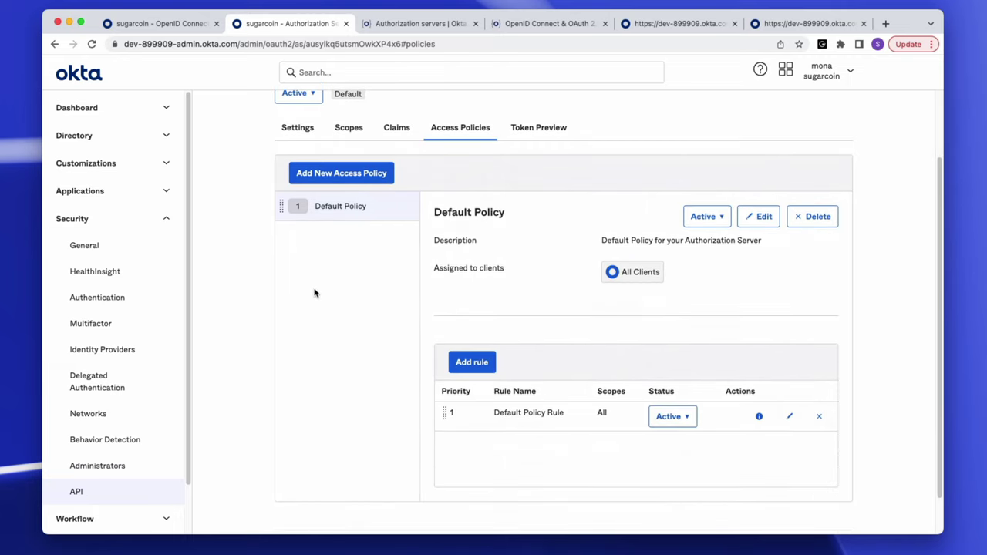
scroll(462, 285, "up", 1)
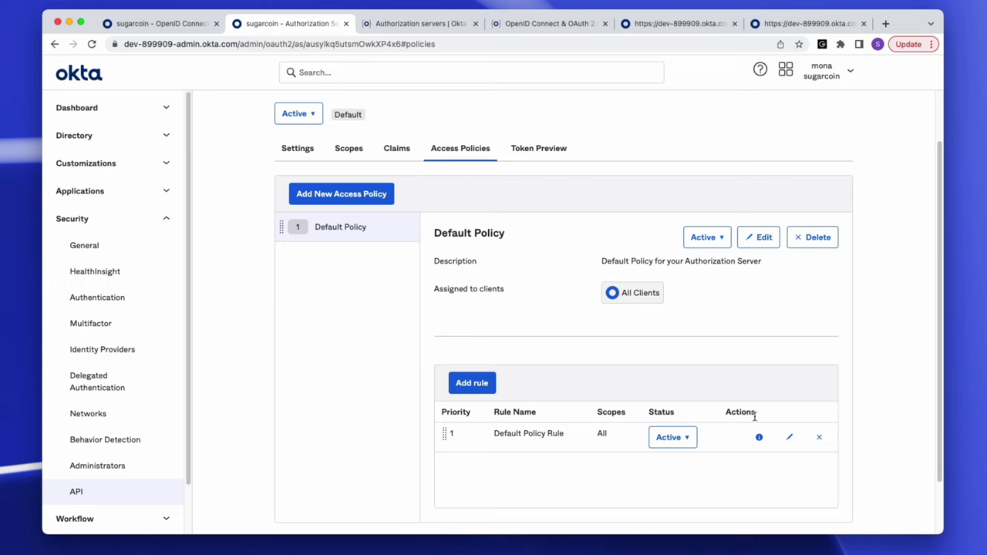
Inspect the Default Policy Rule's grant types and token lifetimes without saving, then show Token Preview.
left_click(789, 437)
scroll(565, 344, "down", 2)
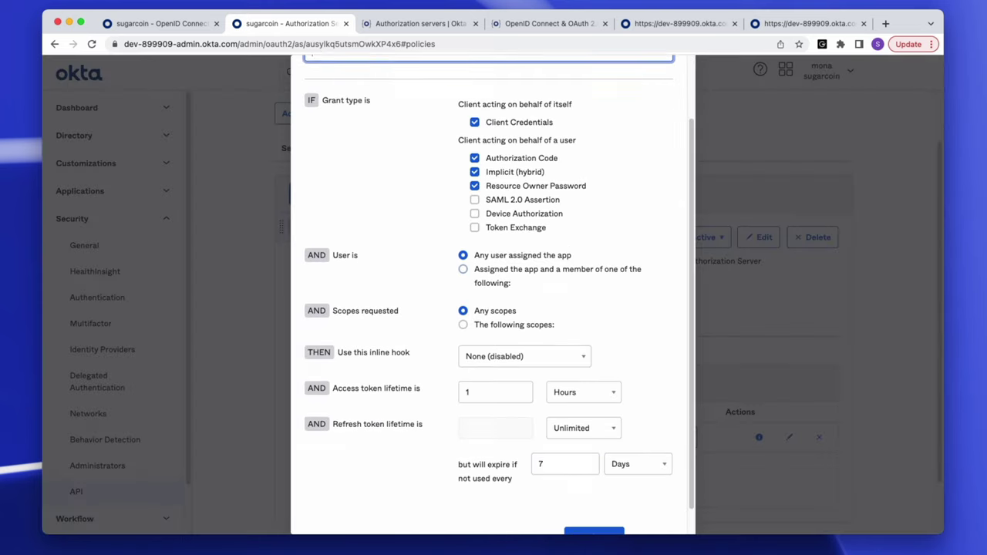
scroll(568, 357, "down", 1)
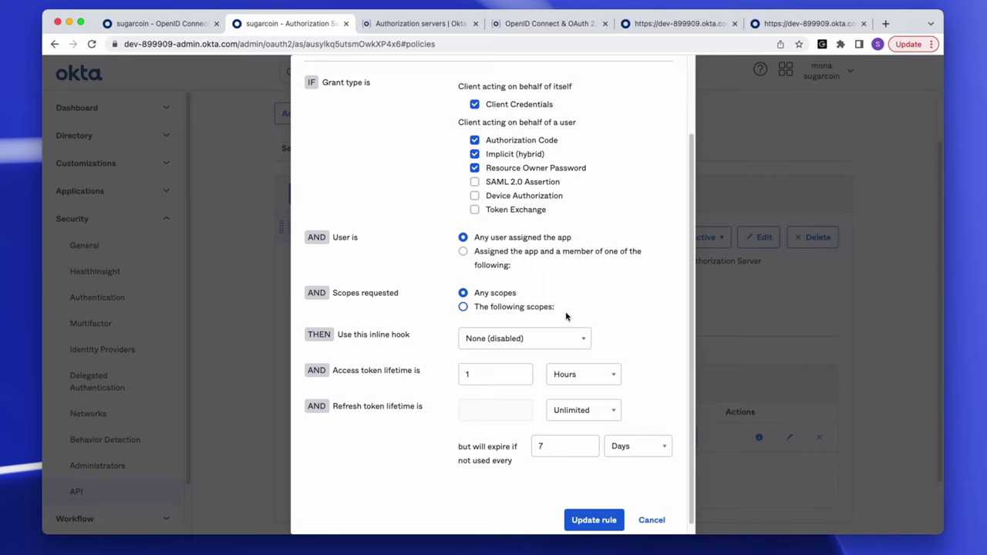
left_click(651, 520)
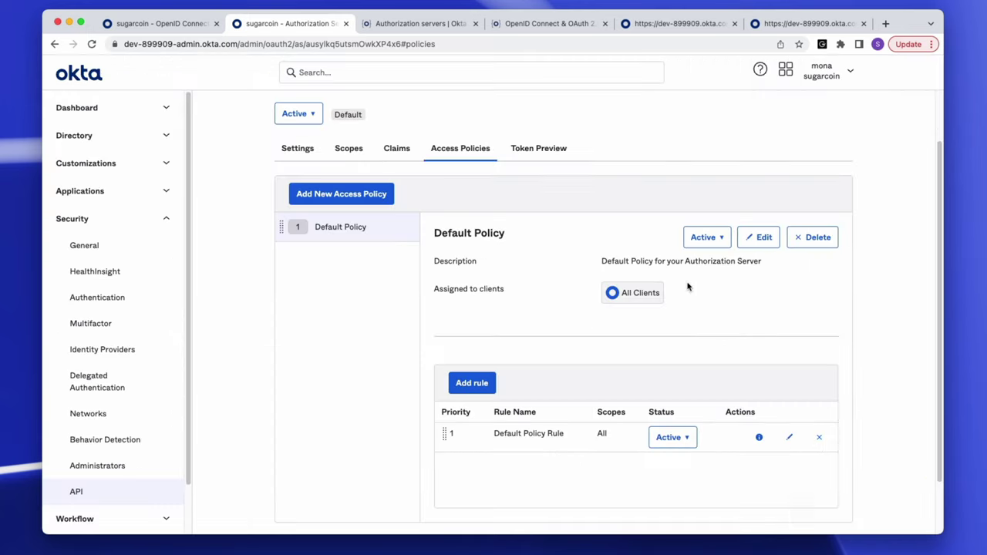
left_click(553, 151)
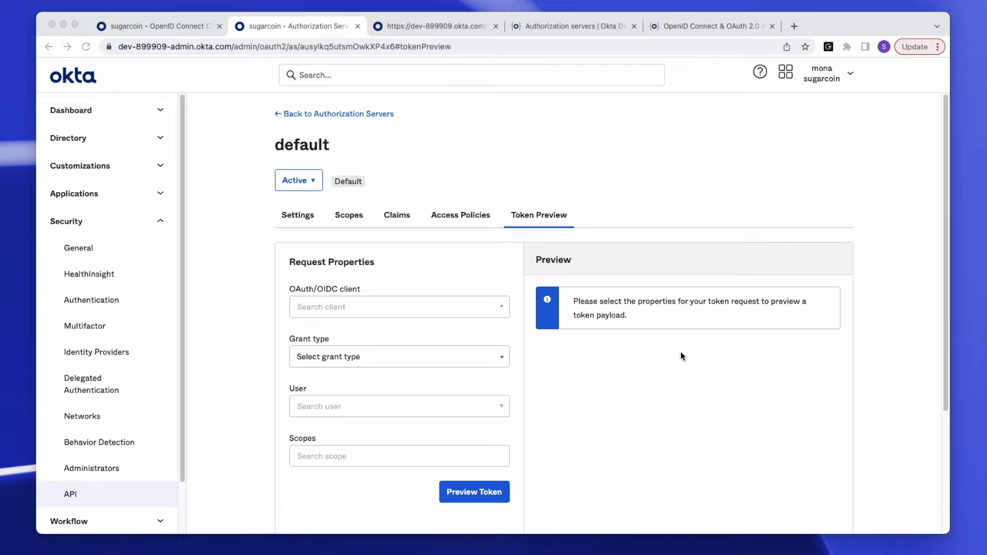
Open the default authorization server's Metadata URI from its Settings tab.
left_click(298, 215)
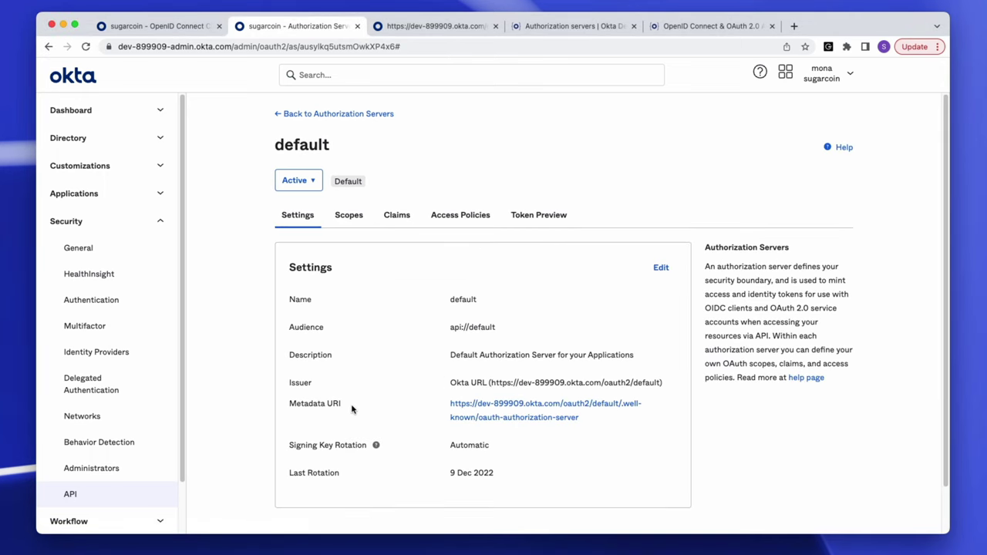
left_click_drag(352, 408, 281, 402)
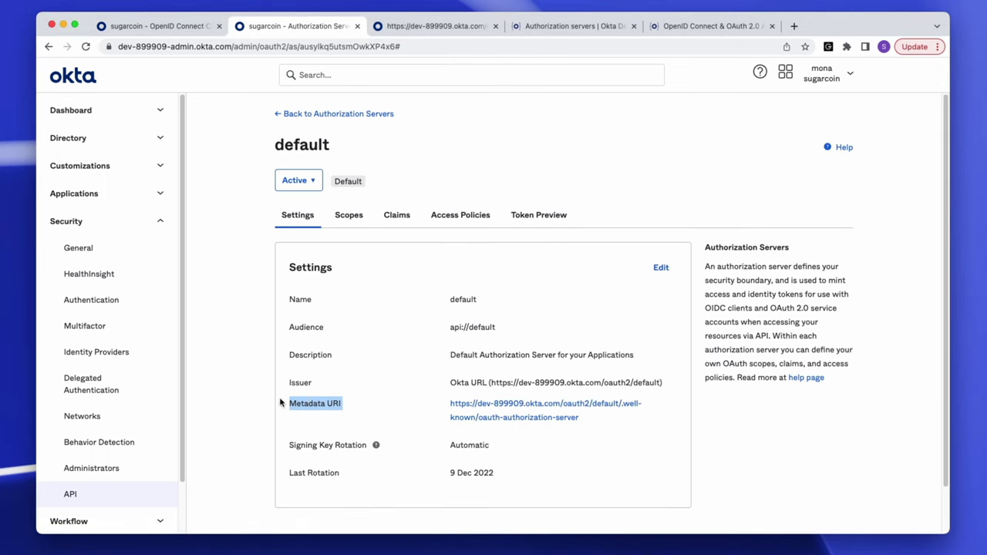
left_click(534, 420)
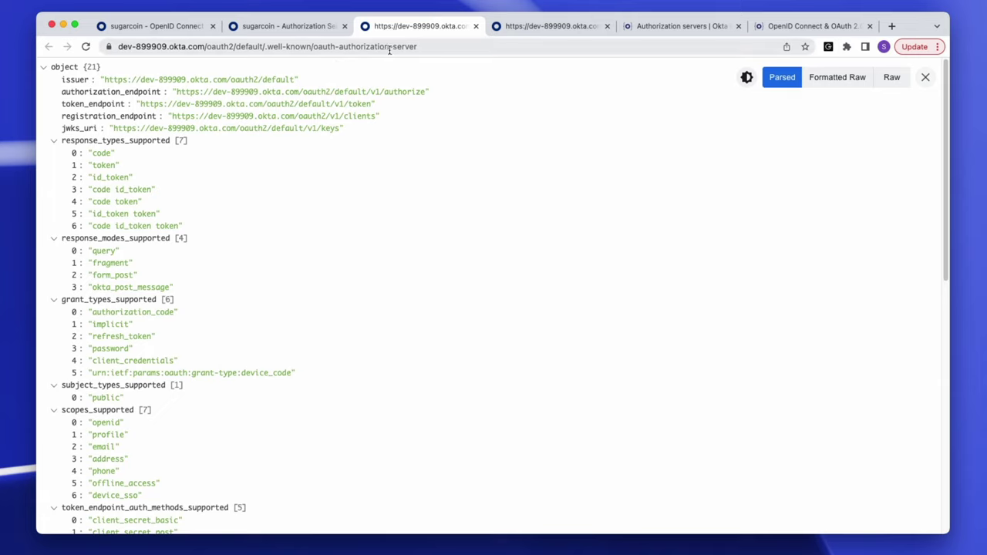
Review the openid-configuration JSON, highlighting issuer, userinfo_endpoint and jwks_uri.
left_click(516, 28)
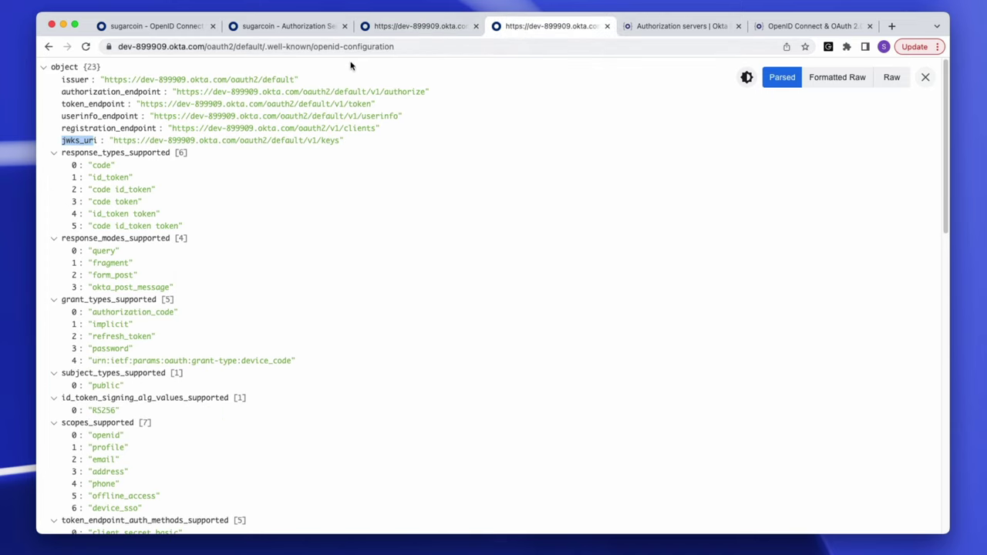
left_click_drag(397, 46, 311, 48)
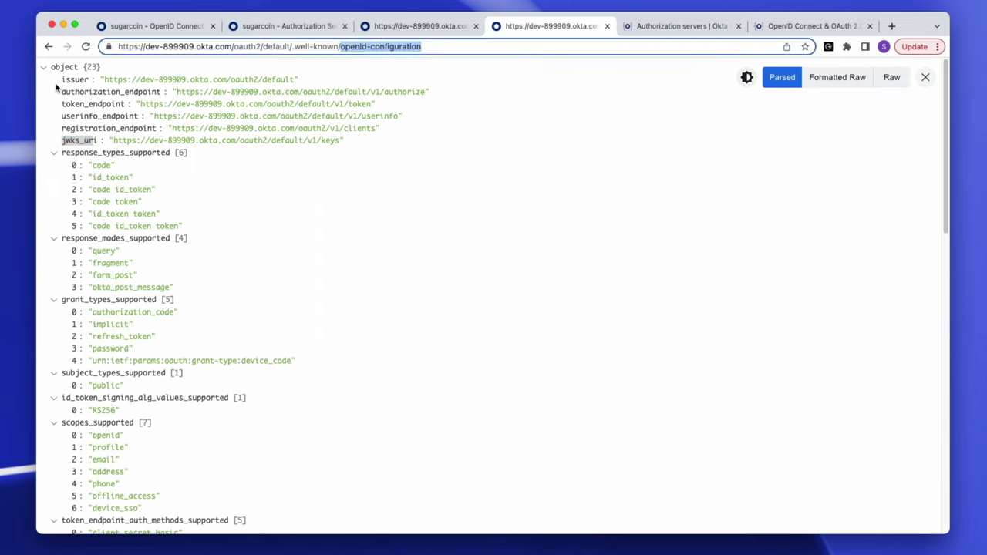
left_click_drag(60, 79, 88, 79)
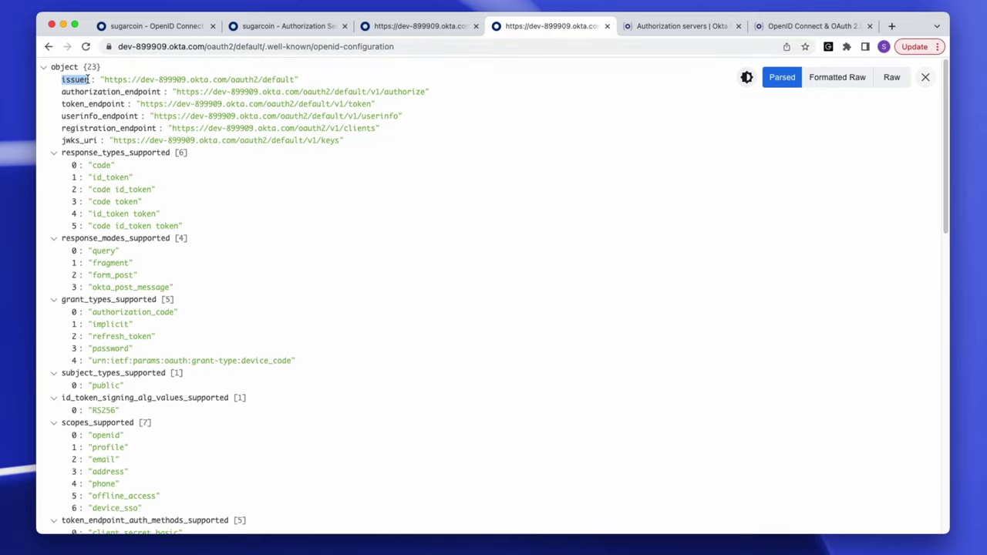
left_click(61, 113)
left_click_drag(60, 117, 129, 120)
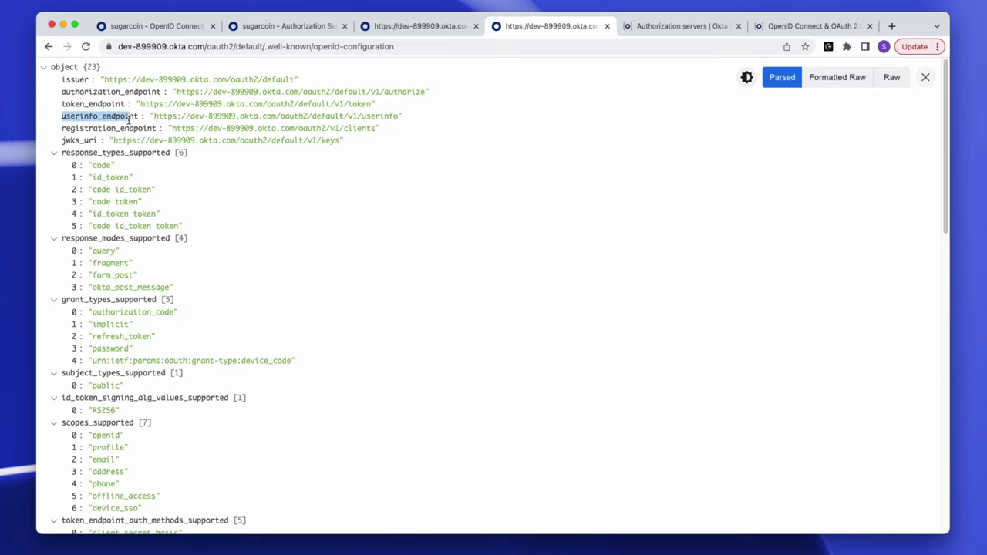
left_click_drag(70, 141, 92, 141)
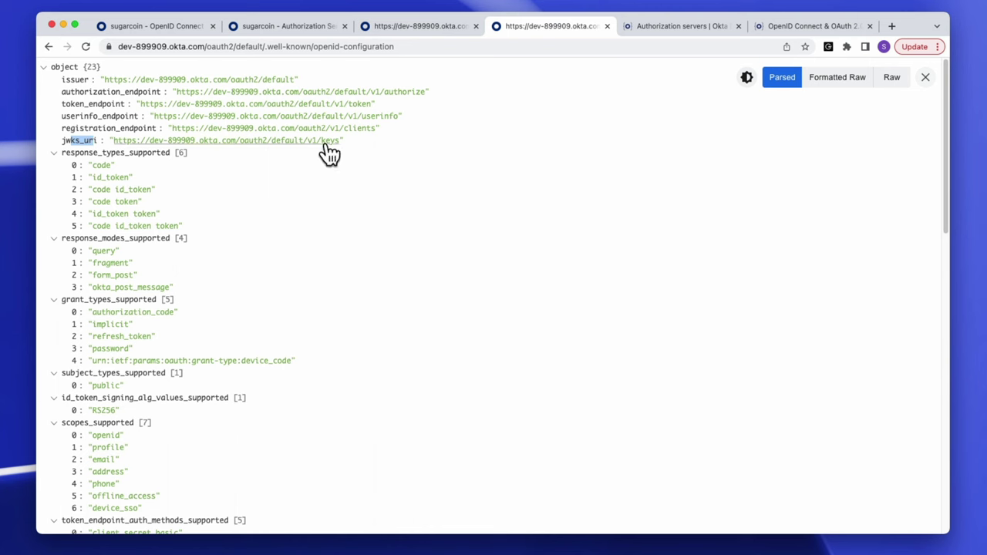
Show the OpenID Connect & OAuth 2.0 API reference's Endpoints table with /token, /introspect, /revoke and /keys.
left_click(677, 25)
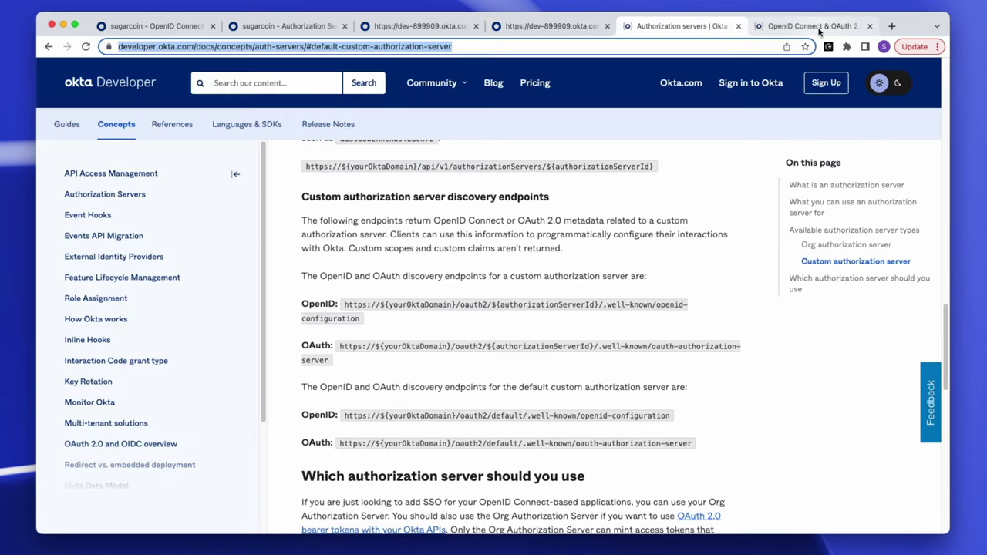
left_click(818, 28)
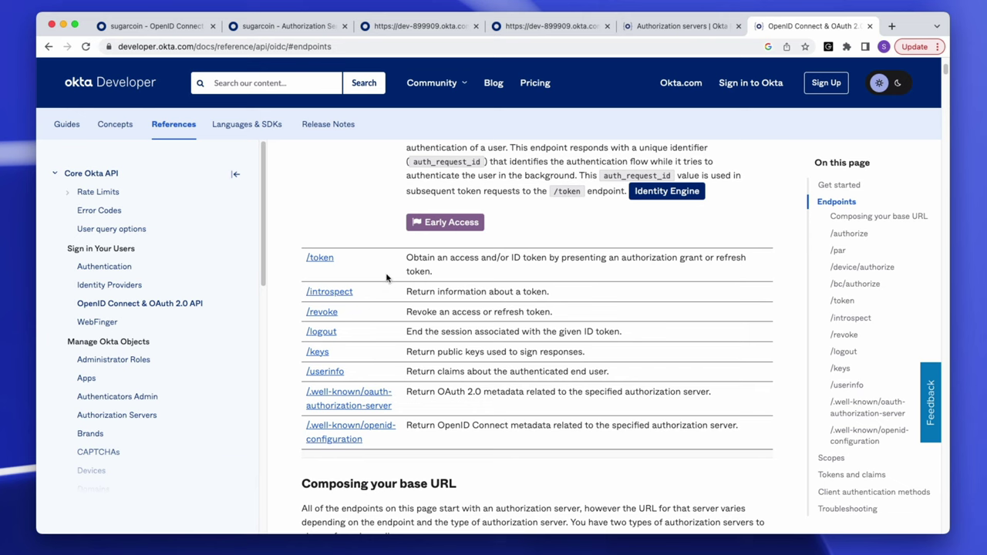
scroll(455, 333, "up", 1)
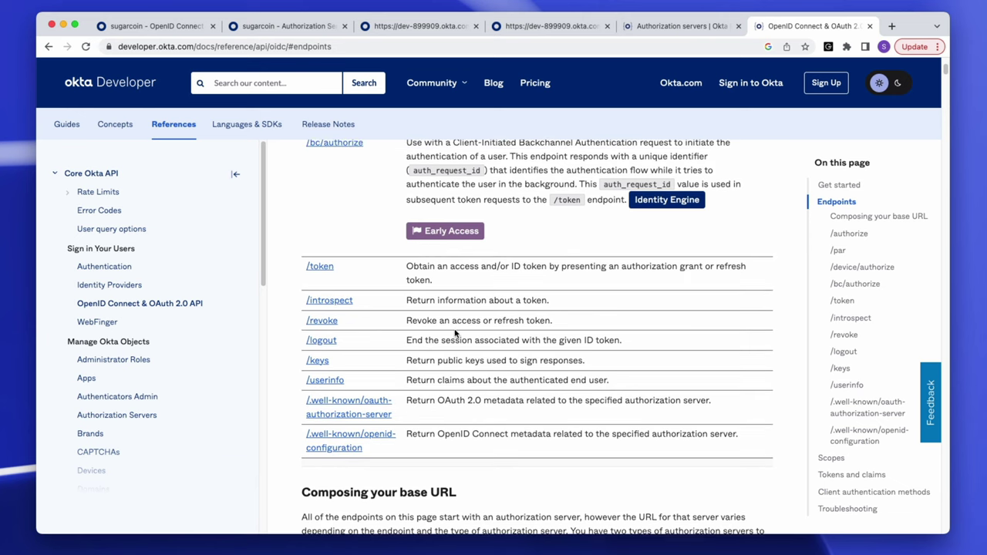
scroll(455, 333, "up", 1)
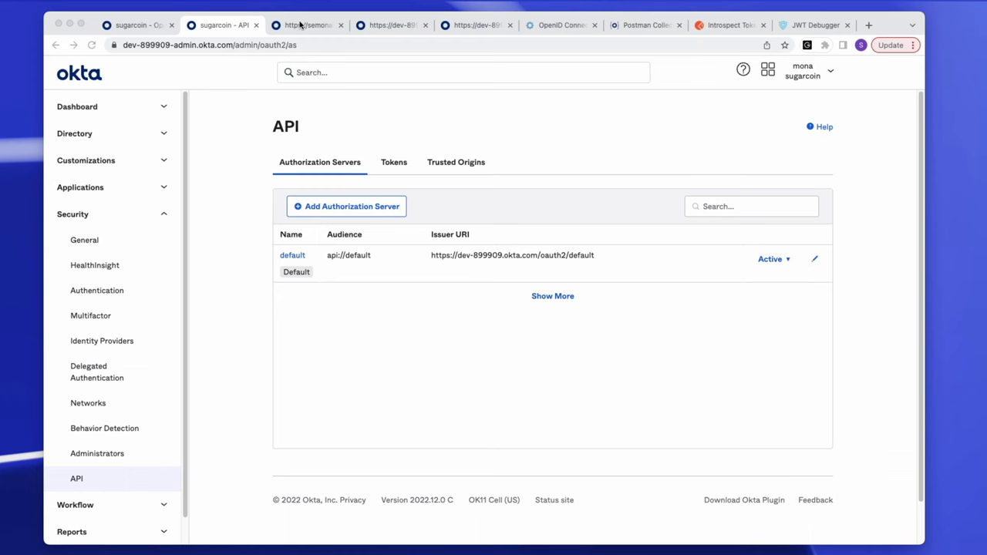
left_click(301, 25)
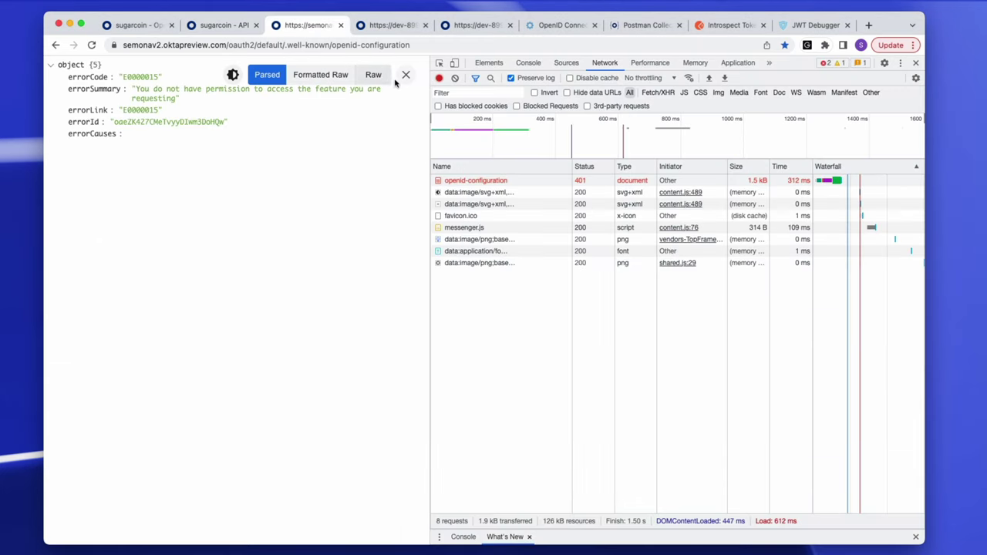
left_click(405, 75)
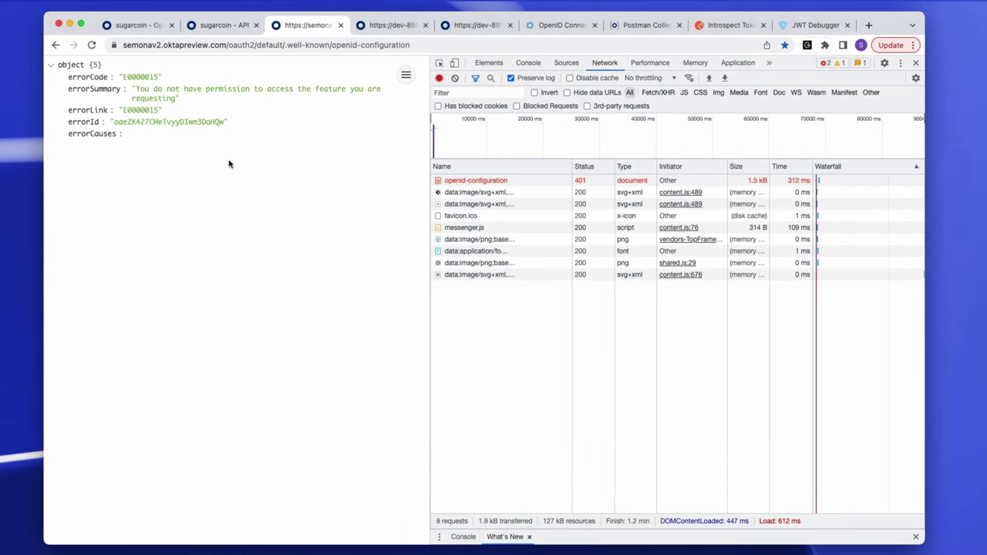
left_click(193, 46)
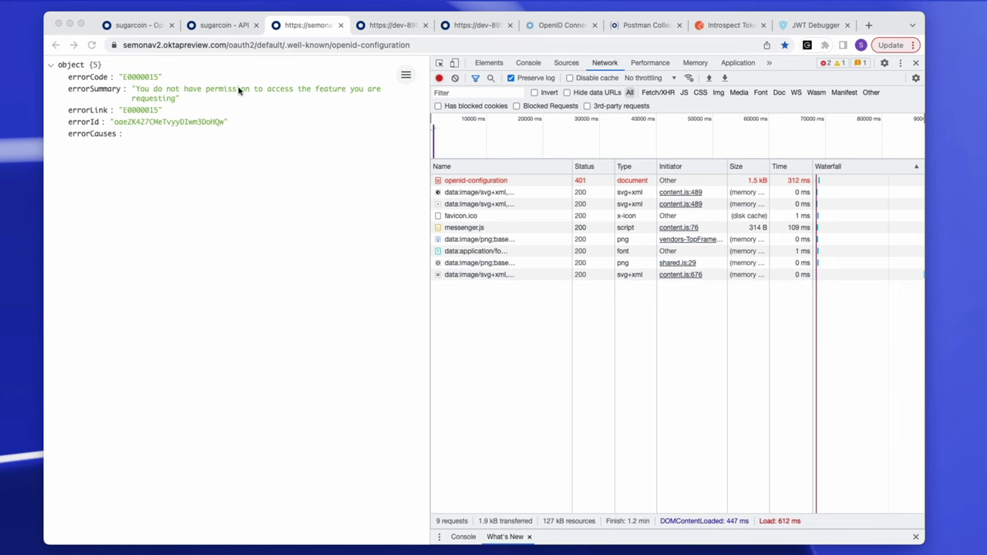
left_click(131, 28)
left_click(225, 30)
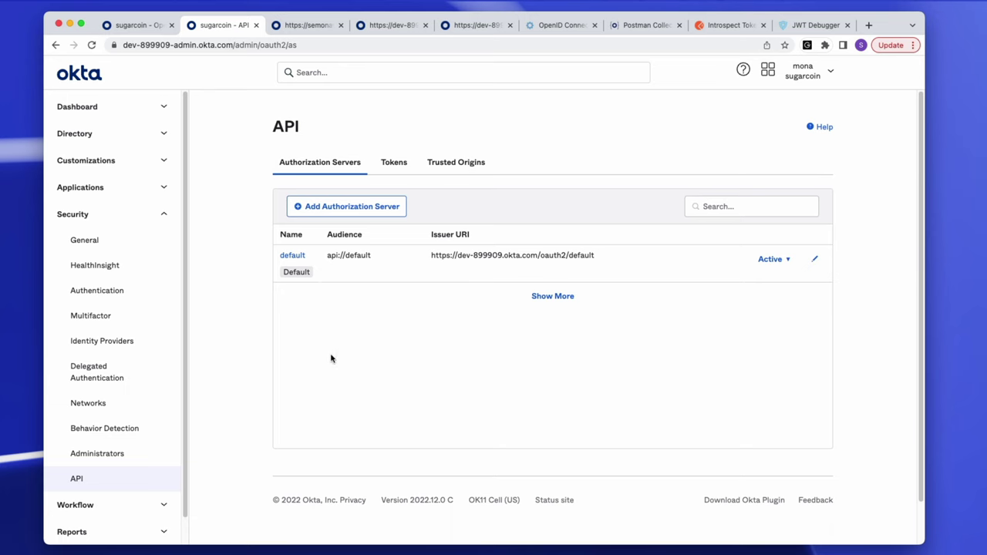
Set the app's ID token groups claim filter to groups, Matches regex, .* and save it.
left_click(132, 27)
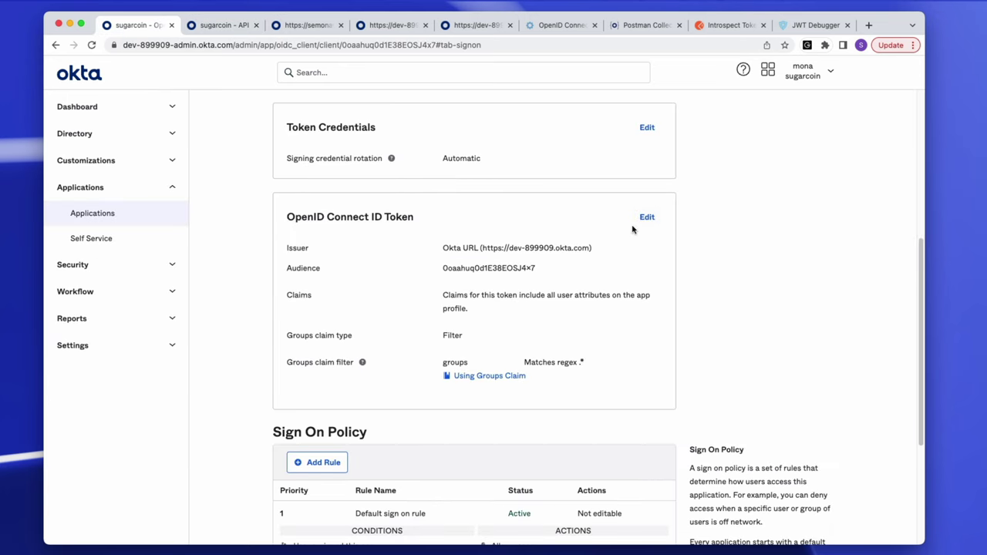
left_click(646, 218)
left_click(577, 384)
left_click(569, 465)
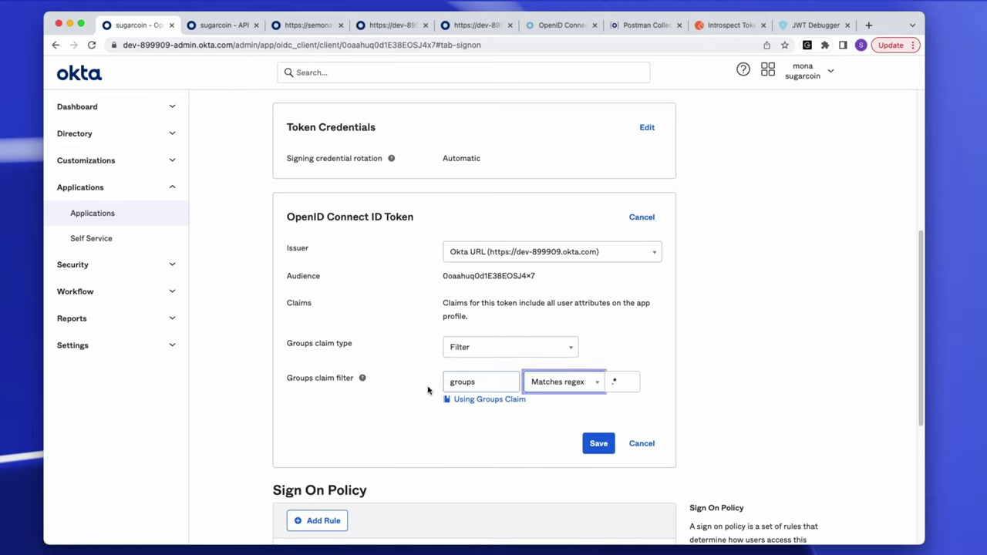
left_click(477, 382)
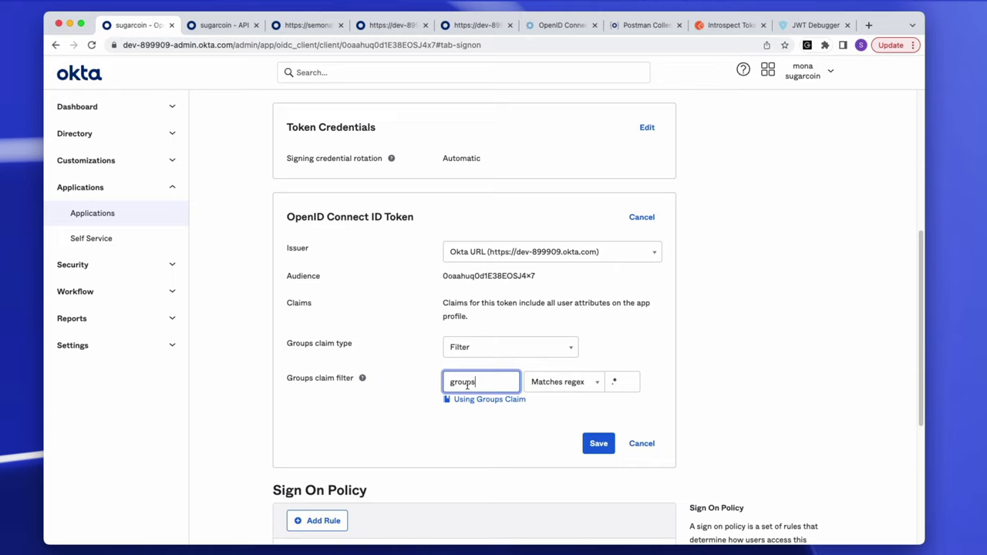
left_click(566, 386)
left_click(621, 381)
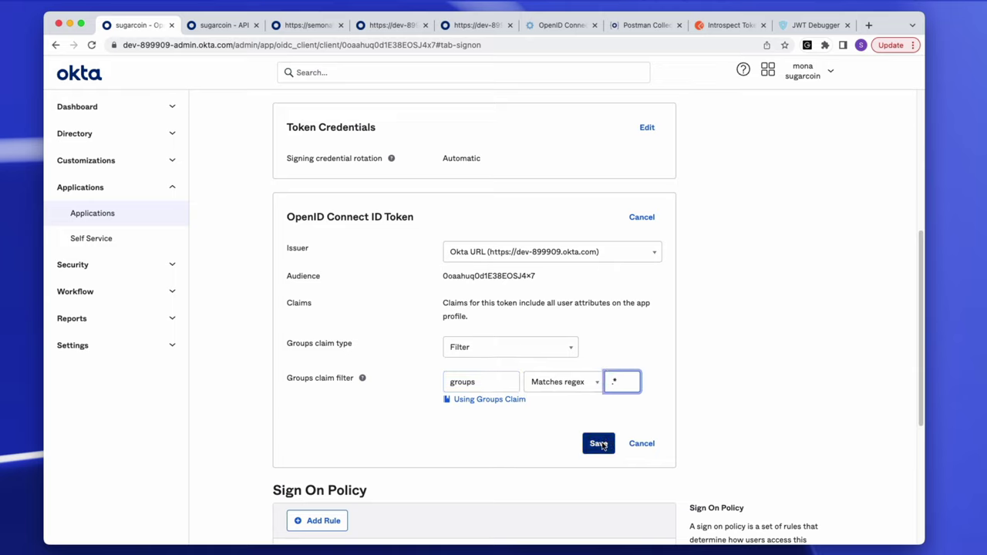
left_click(599, 443)
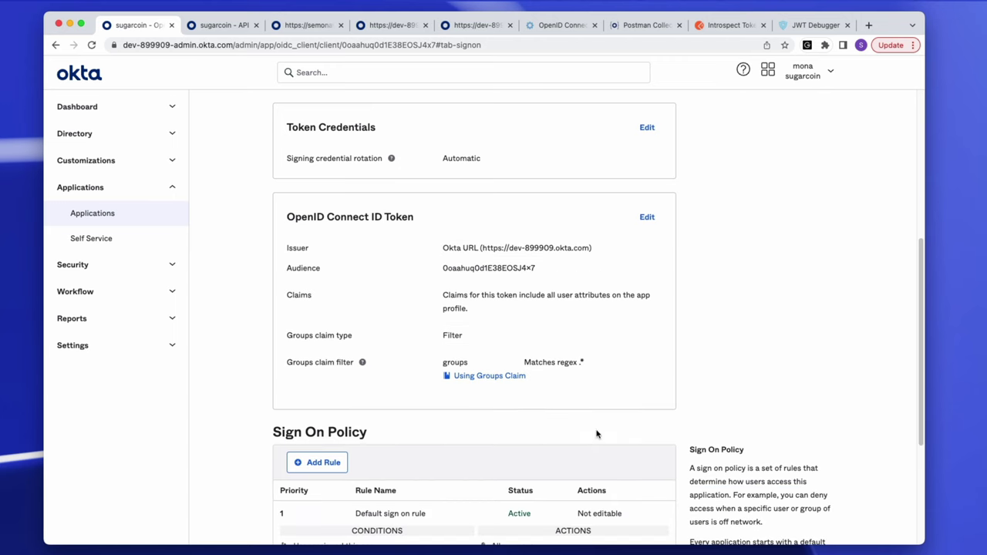
left_click(568, 27)
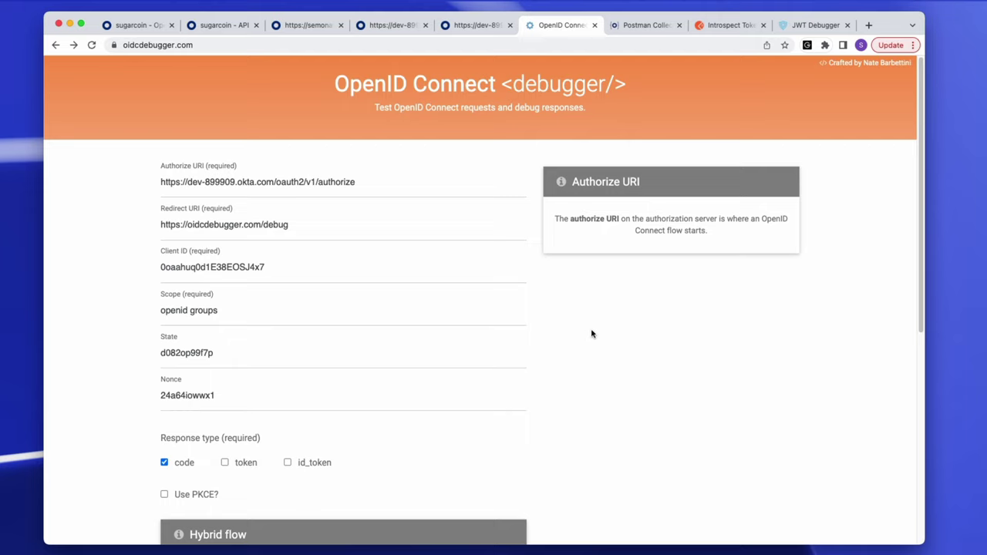
left_click(220, 312)
left_click_drag(227, 316, 191, 313)
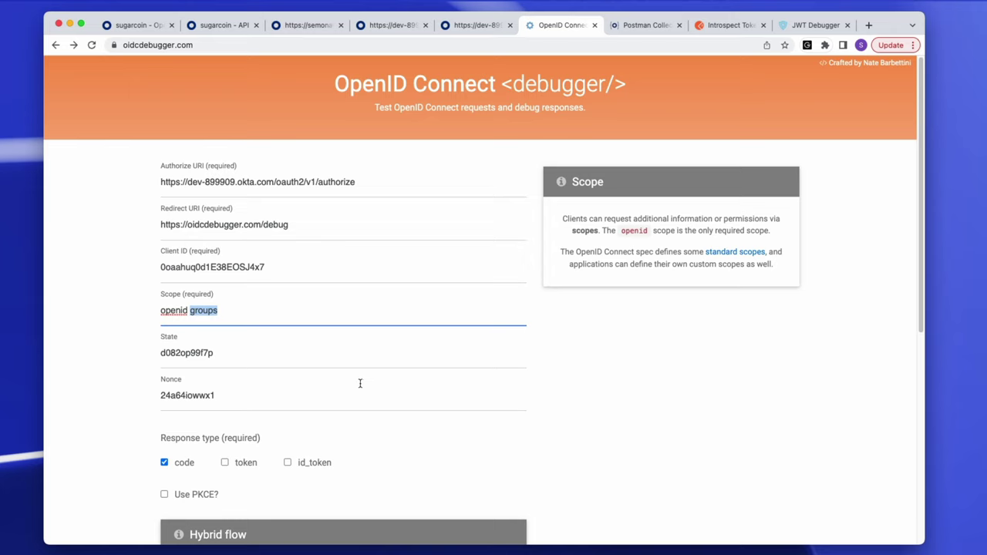
scroll(362, 383, "down", 1)
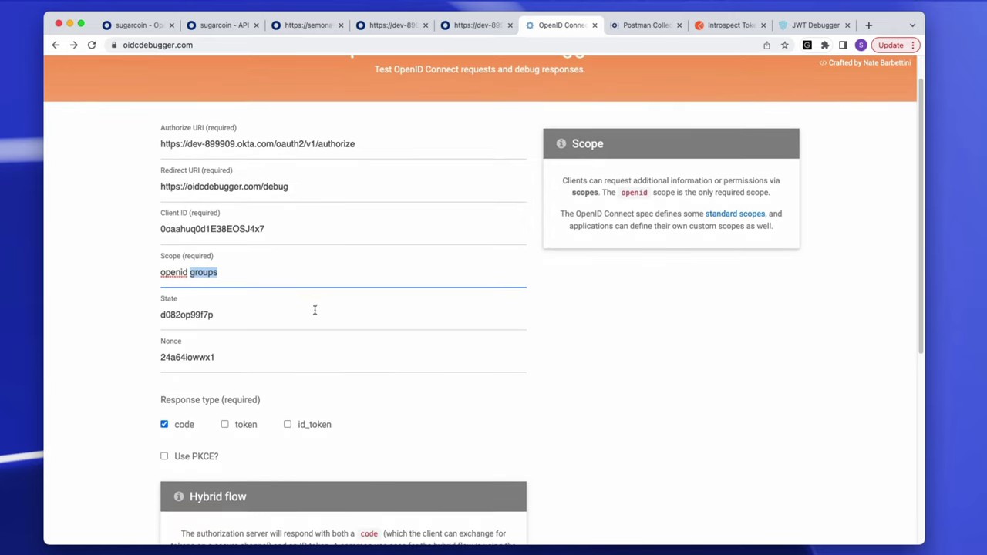
scroll(261, 336, "down", 3)
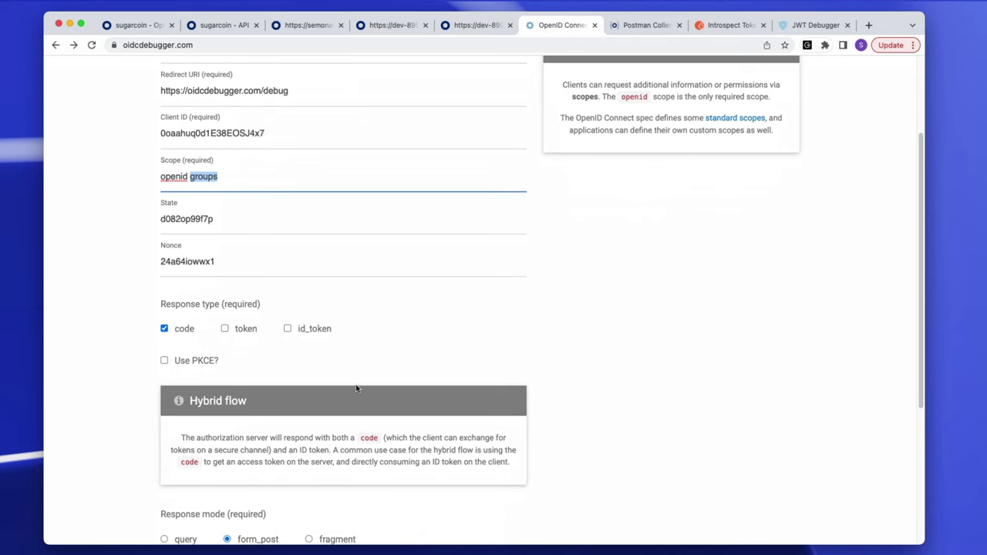
scroll(360, 389, "down", 4)
scroll(417, 465, "down", 2)
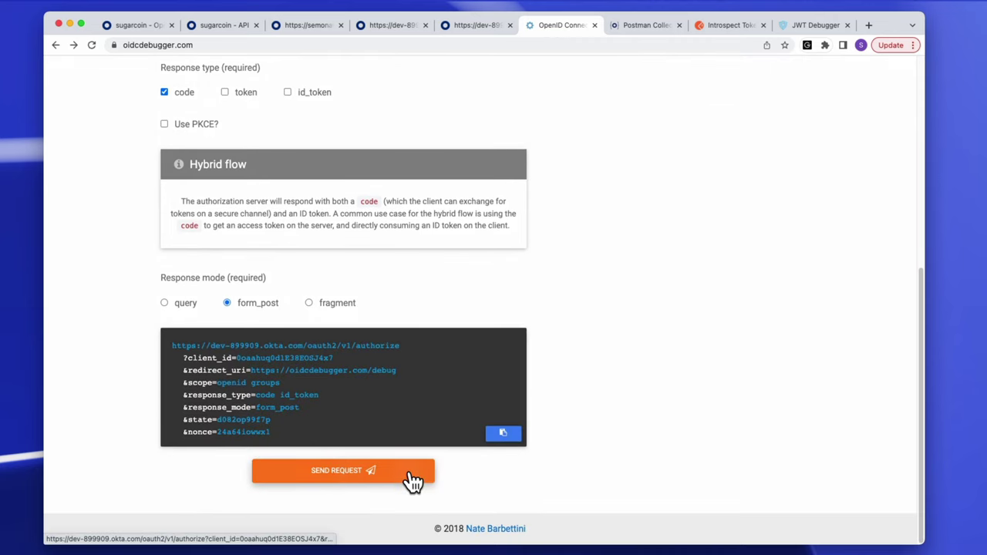
Resend the authorization request with response type code only and copy the returned code.
left_click(408, 481)
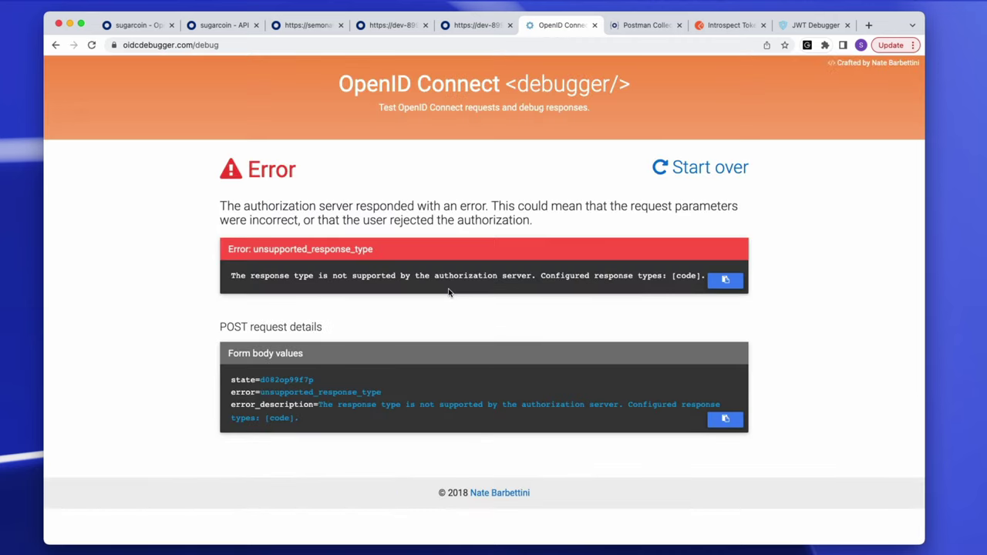
left_click(56, 45)
scroll(328, 234, "down", 5)
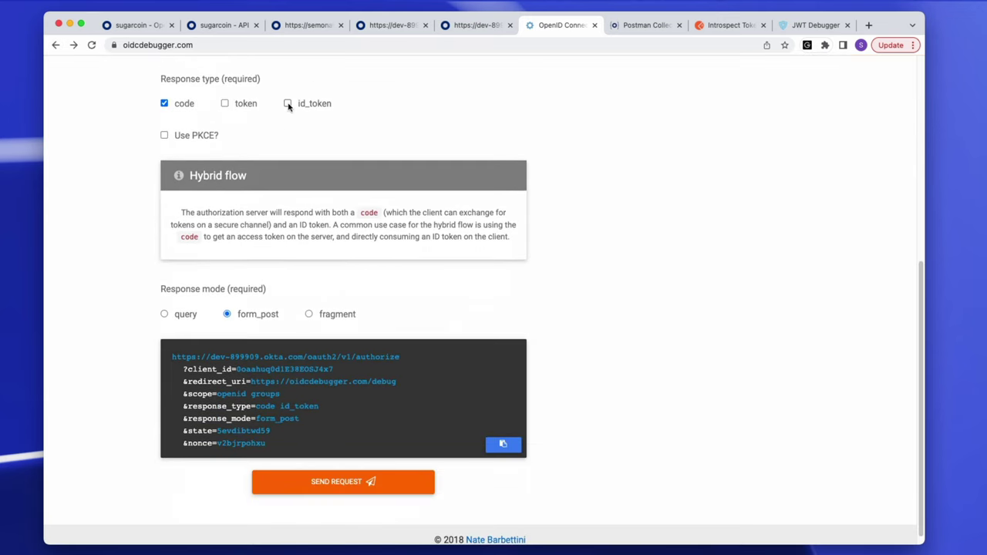
left_click(288, 105)
left_click(288, 106)
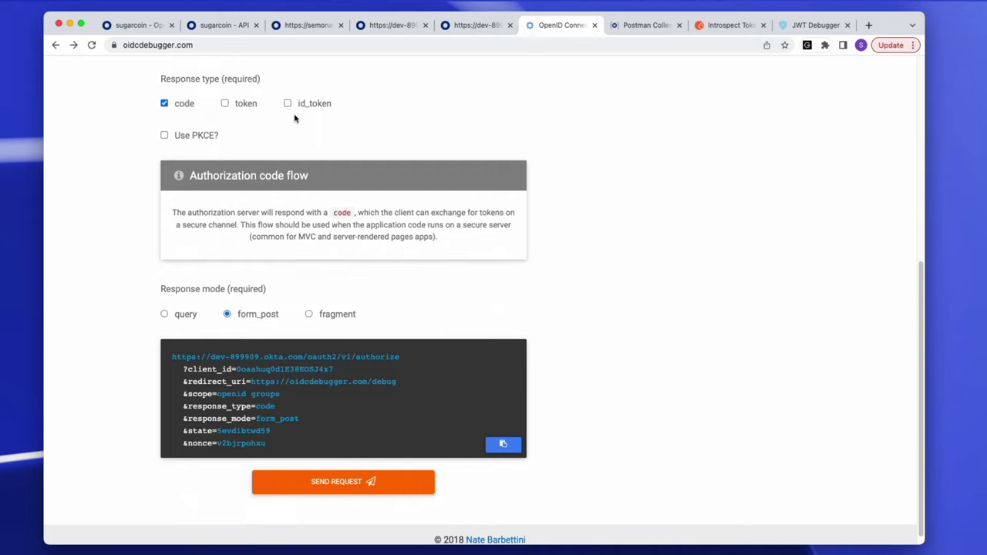
left_click(332, 484)
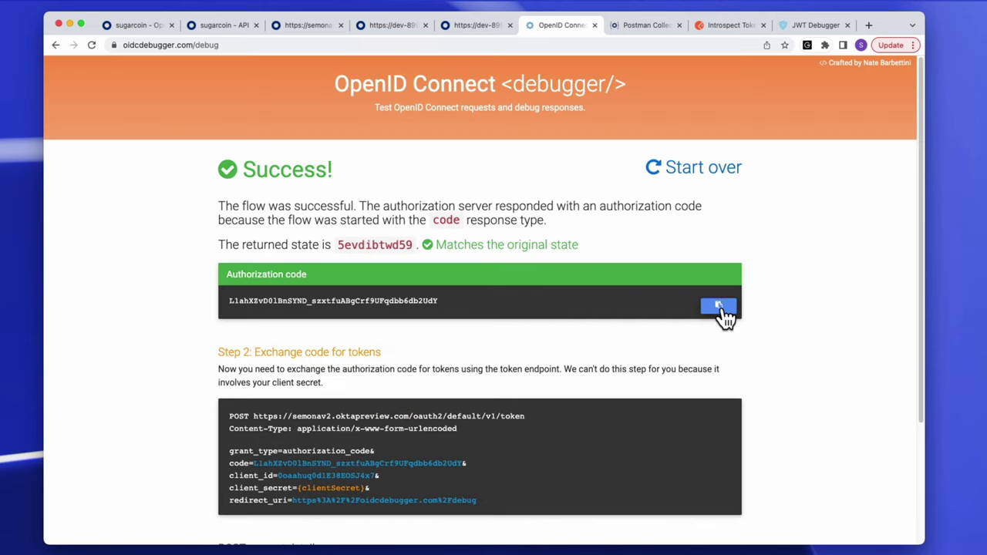
left_click(721, 307)
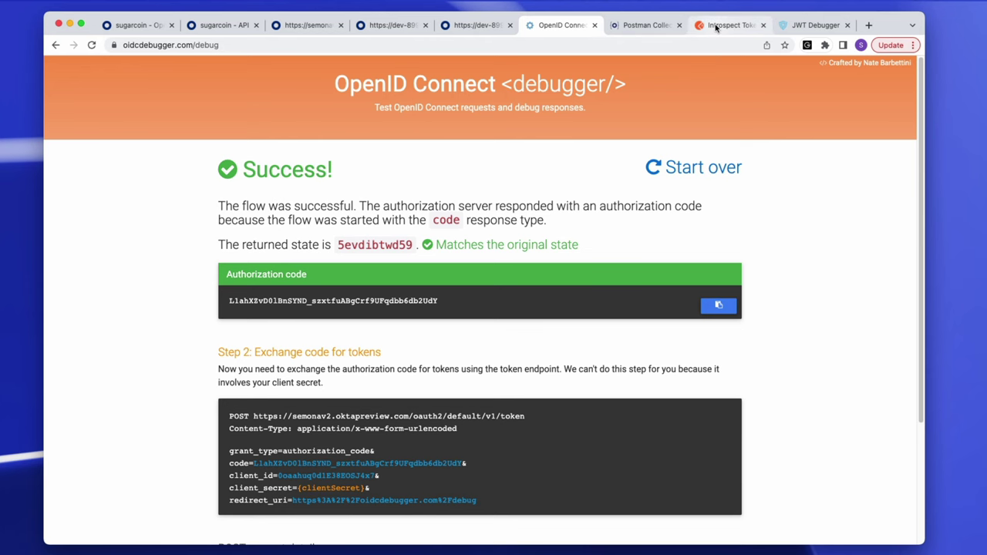
left_click(647, 28)
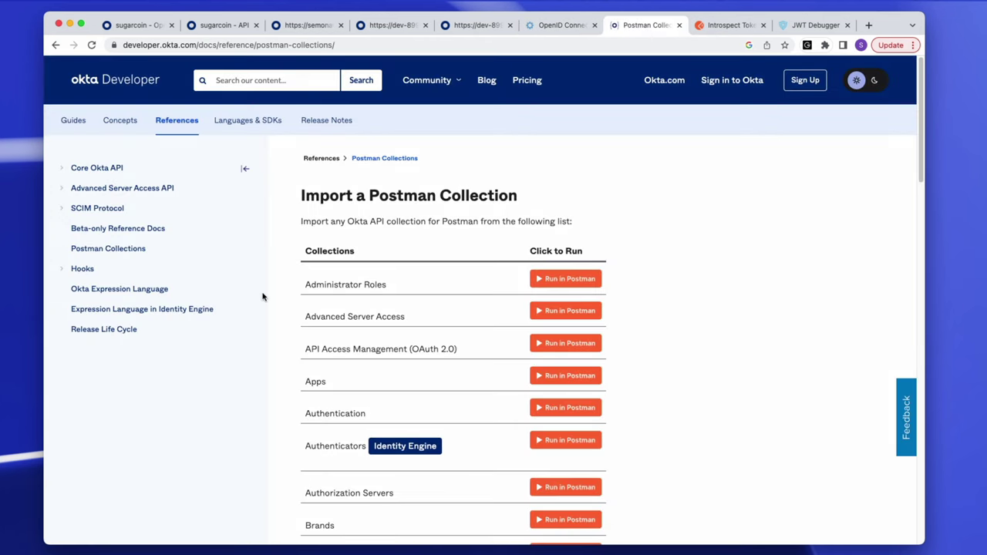
In the Get ID Token with Code request body, replace the old authorization code with the new one.
left_click_drag(352, 44, 282, 45)
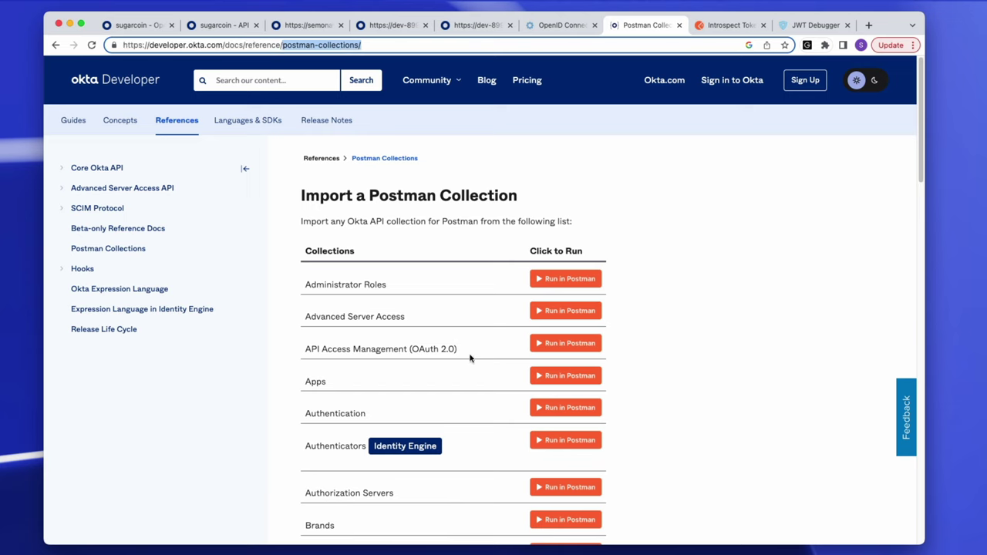
left_click(721, 25)
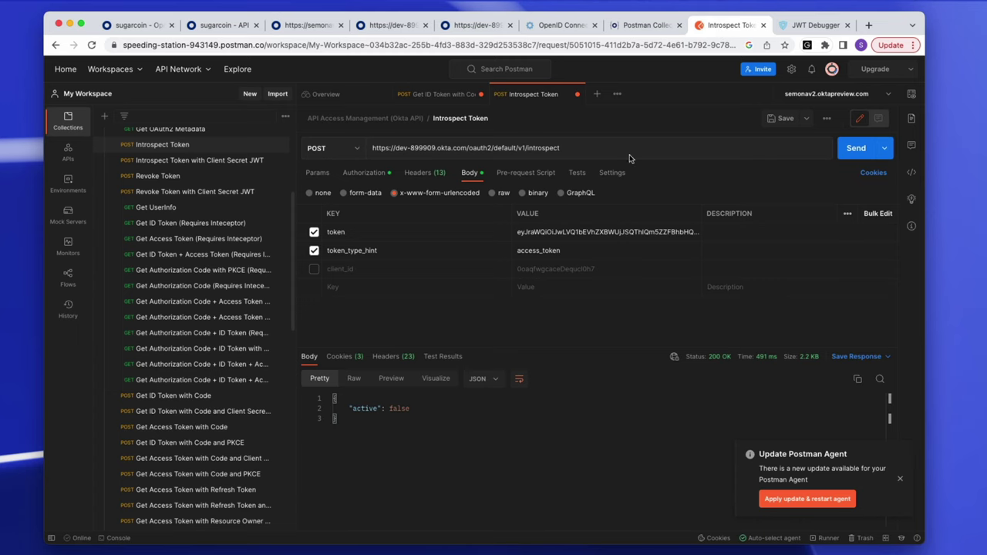
left_click(428, 96)
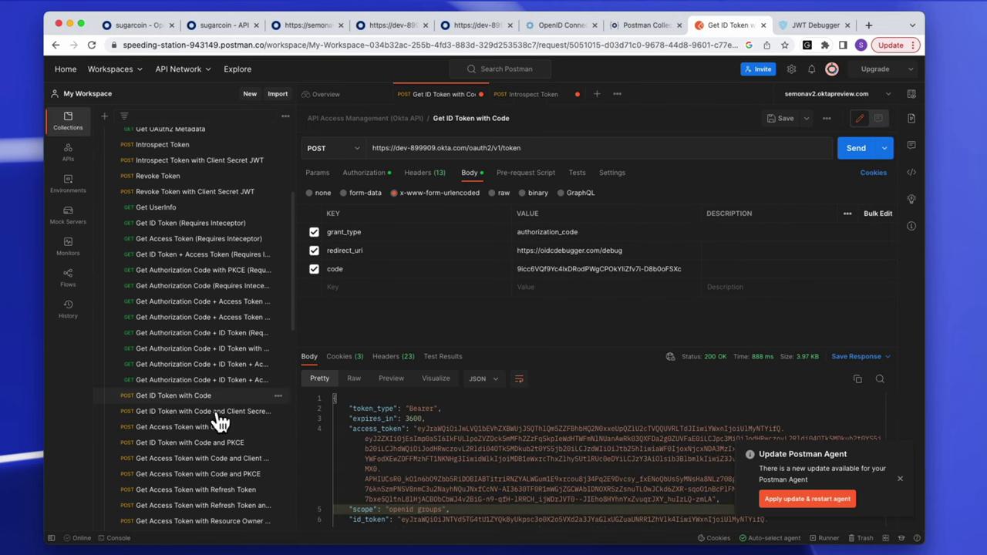
double_click(453, 148)
left_click(568, 269)
triple_click(569, 268)
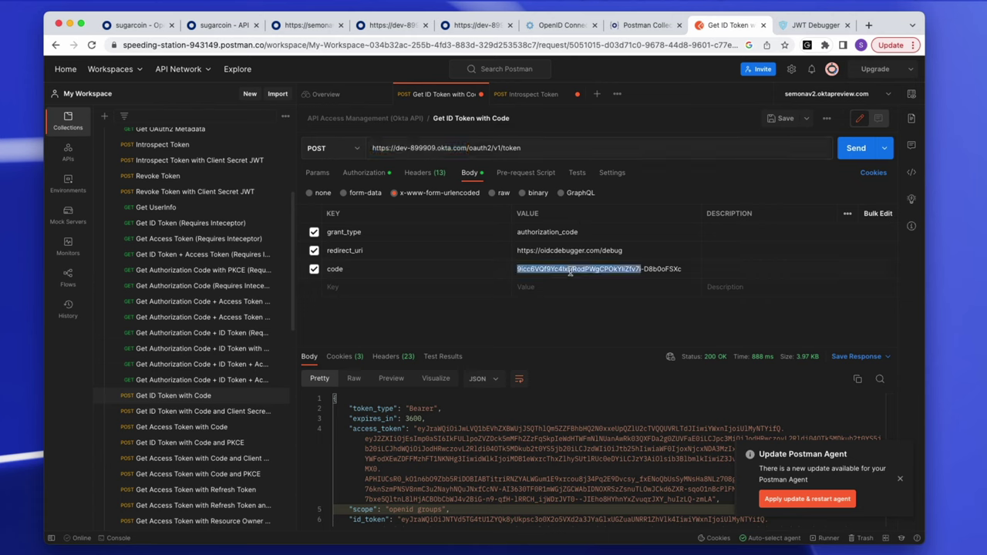
right_click(567, 268)
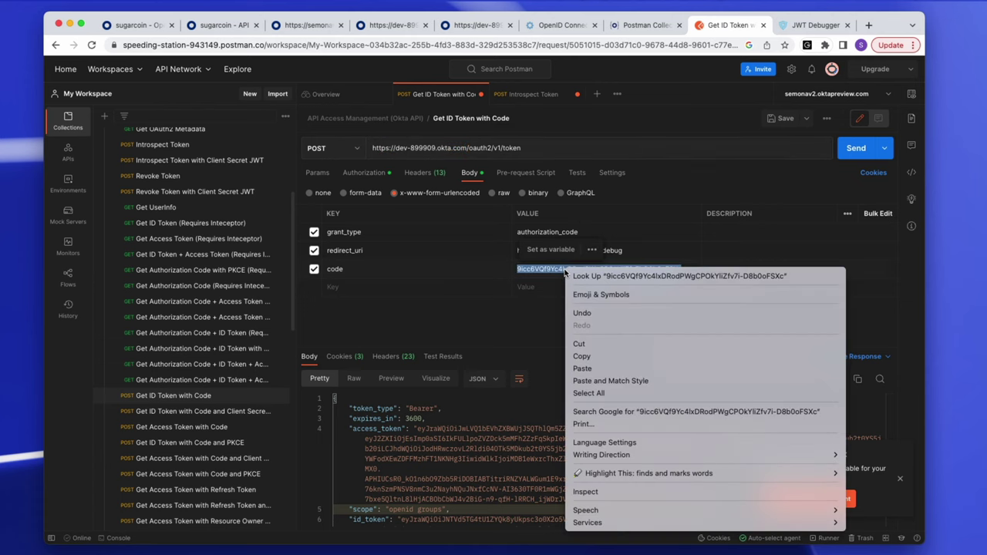
left_click(602, 368)
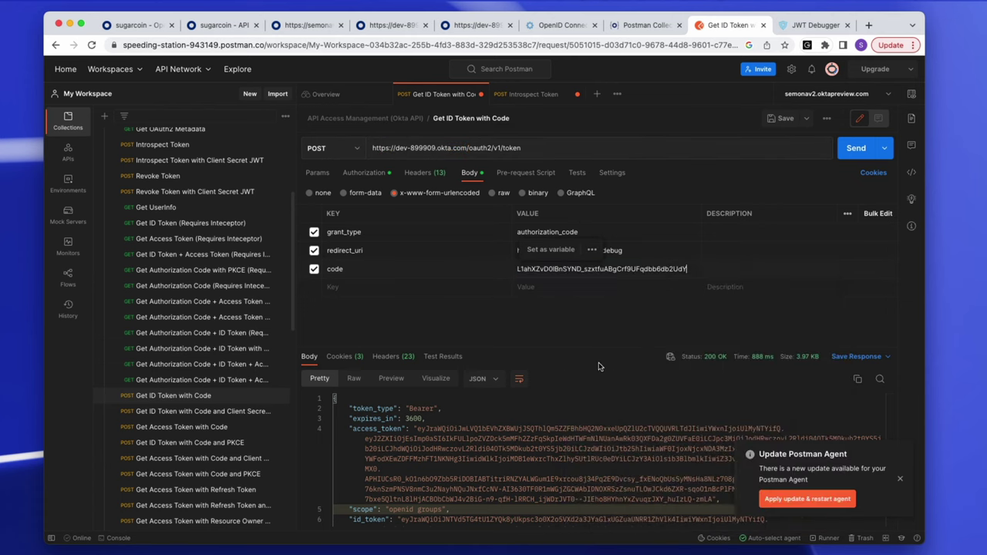
Send the token request, getting 200 OK, and select the returned id_token value.
left_click(852, 158)
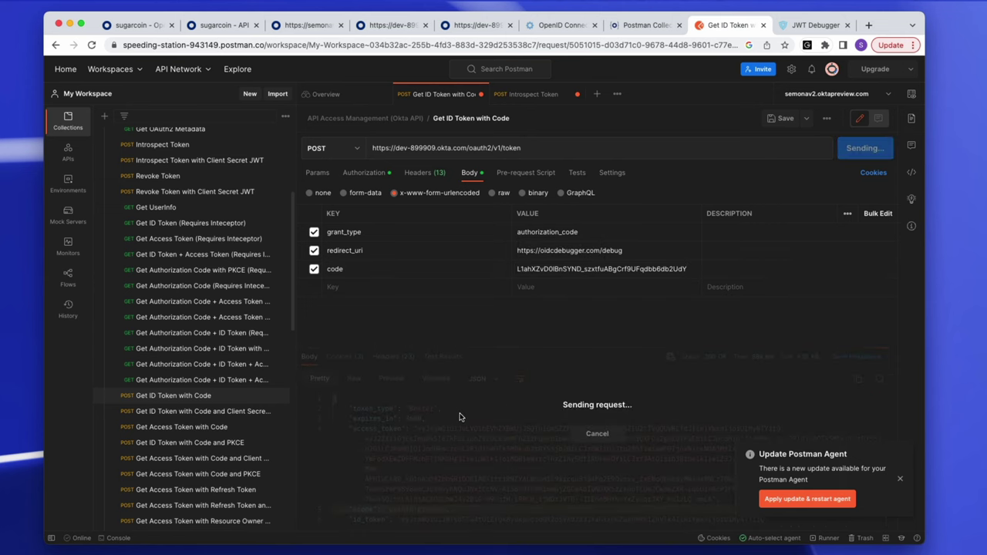
left_click(899, 478)
scroll(565, 479, "down", 2)
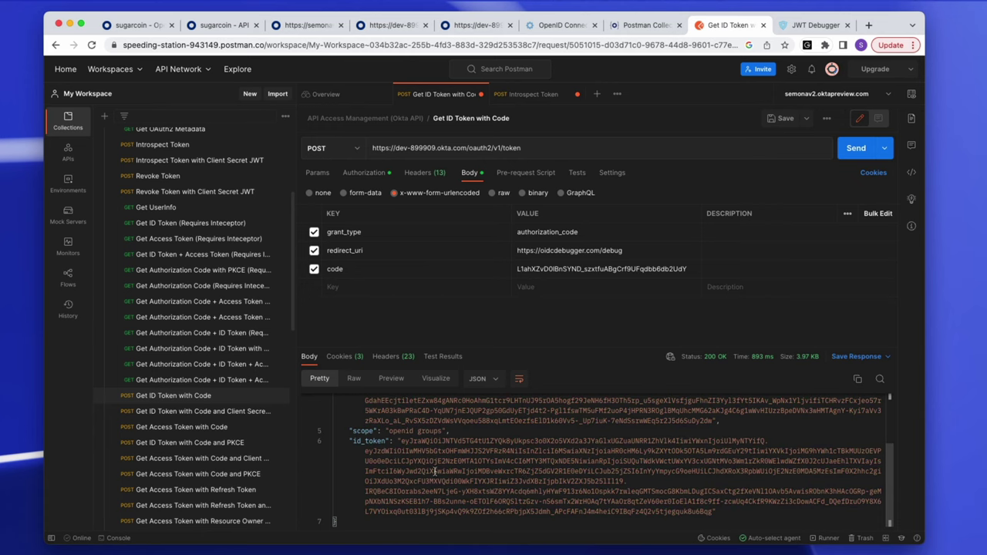
left_click_drag(402, 444, 709, 511)
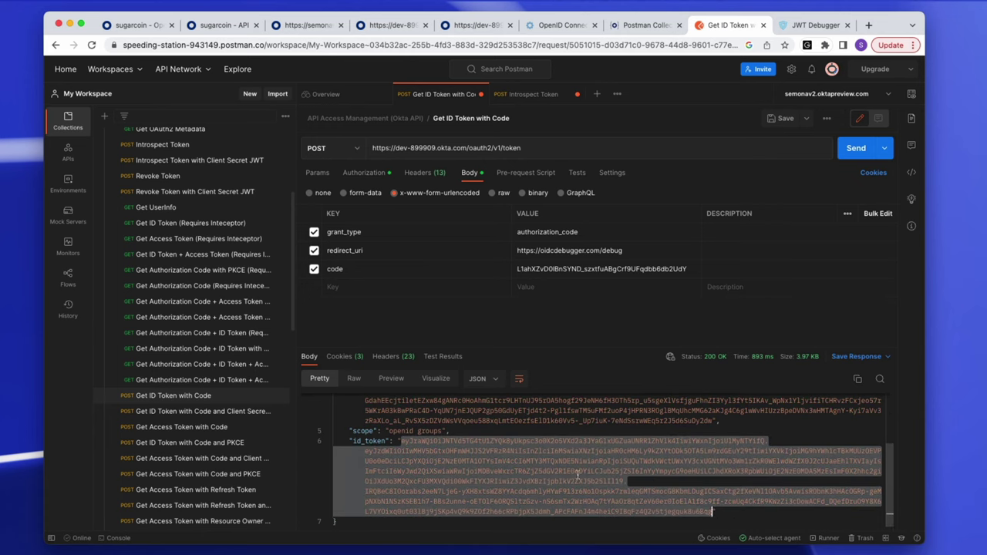
left_click(814, 25)
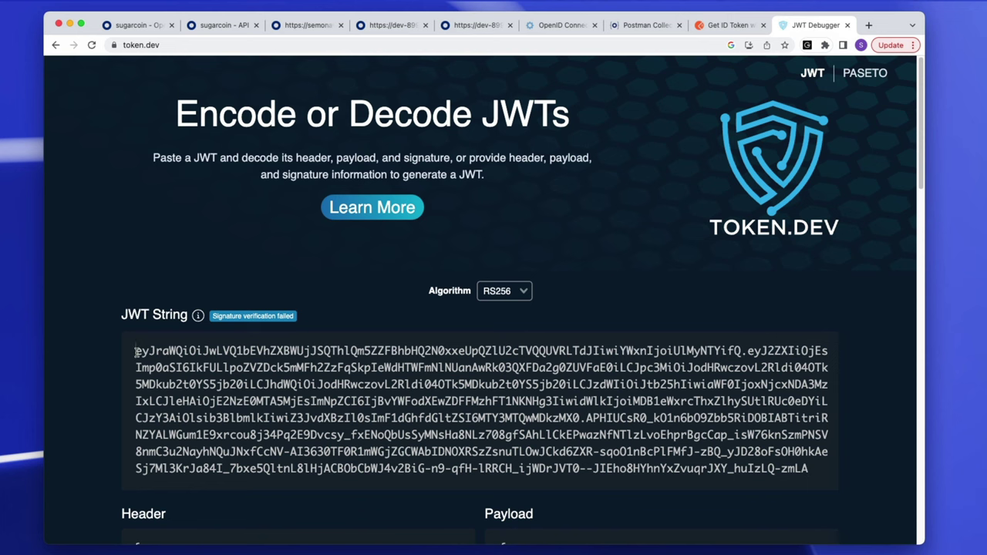
Replace the JWT String with the new ID token and read its decoded header and payload, including groups: Everyone.
left_click(840, 474)
key("super+a")
key("BackSpace")
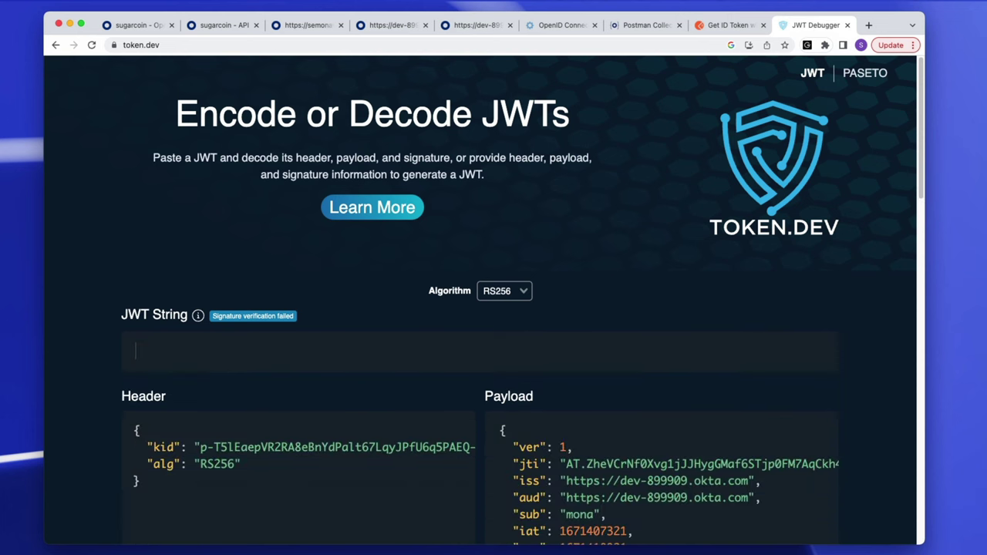
key("super+v")
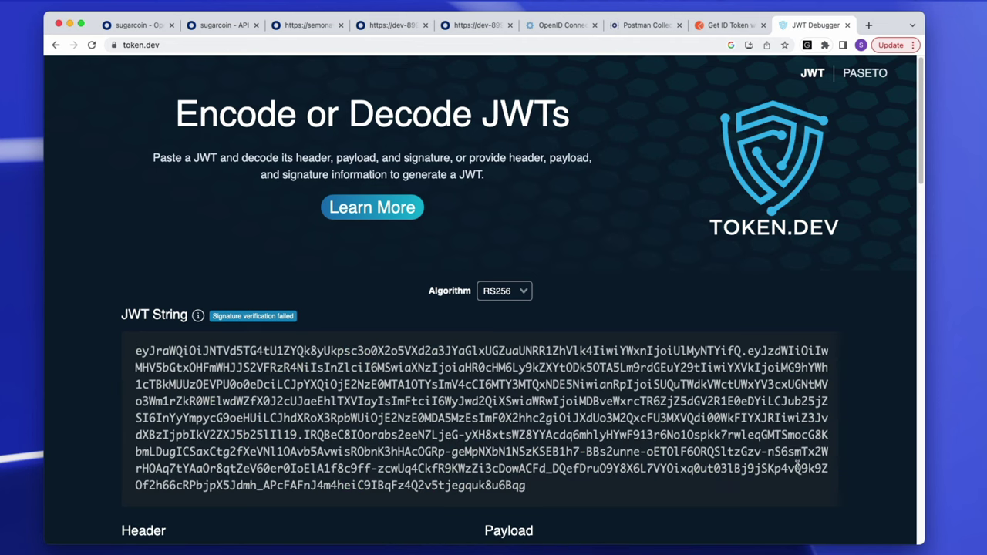
scroll(652, 477, "down", 5)
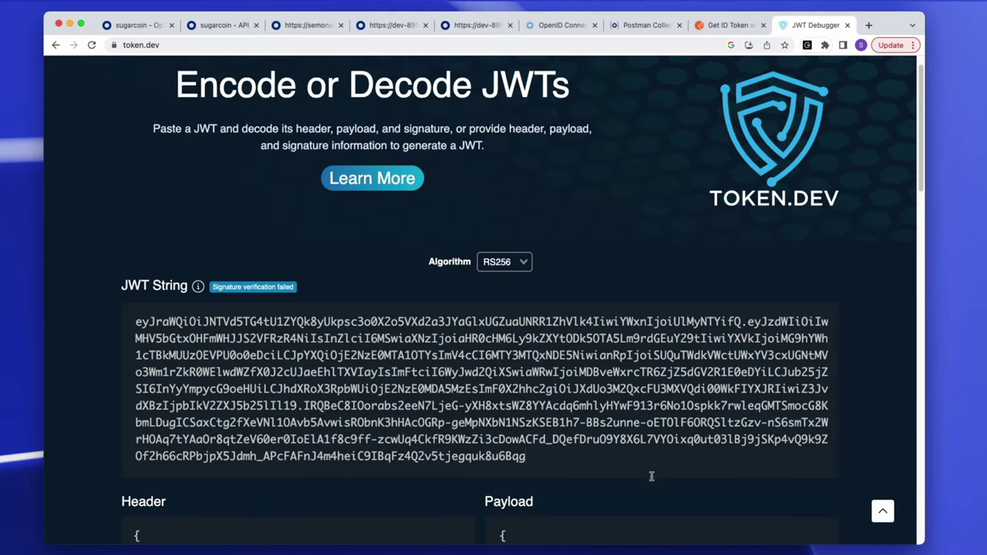
scroll(652, 476, "down", 4)
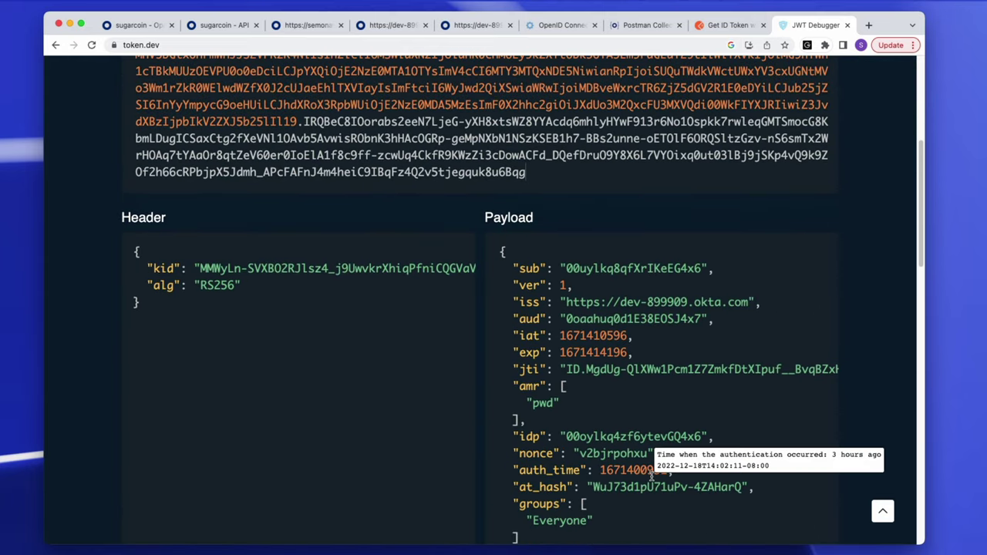
scroll(547, 407, "left", 1)
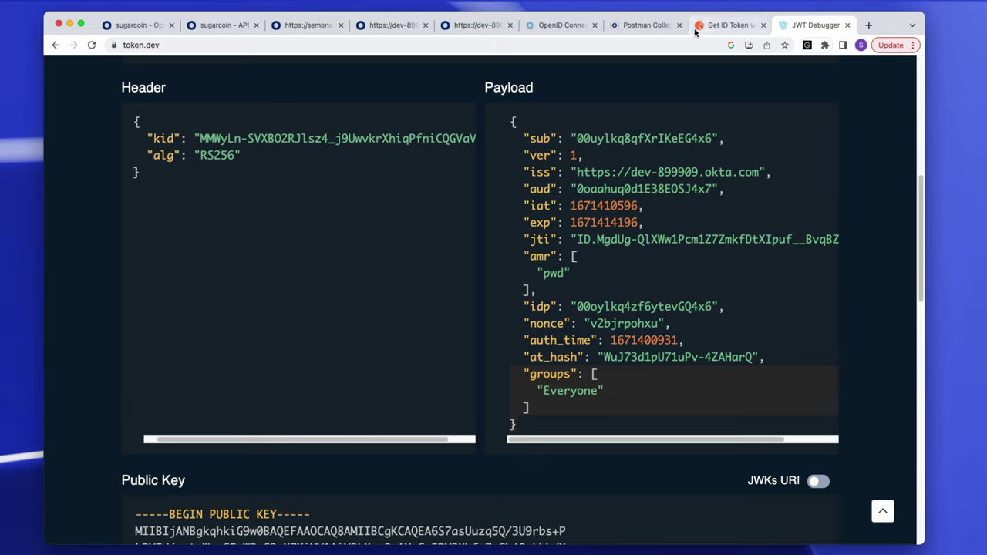
left_click(565, 27)
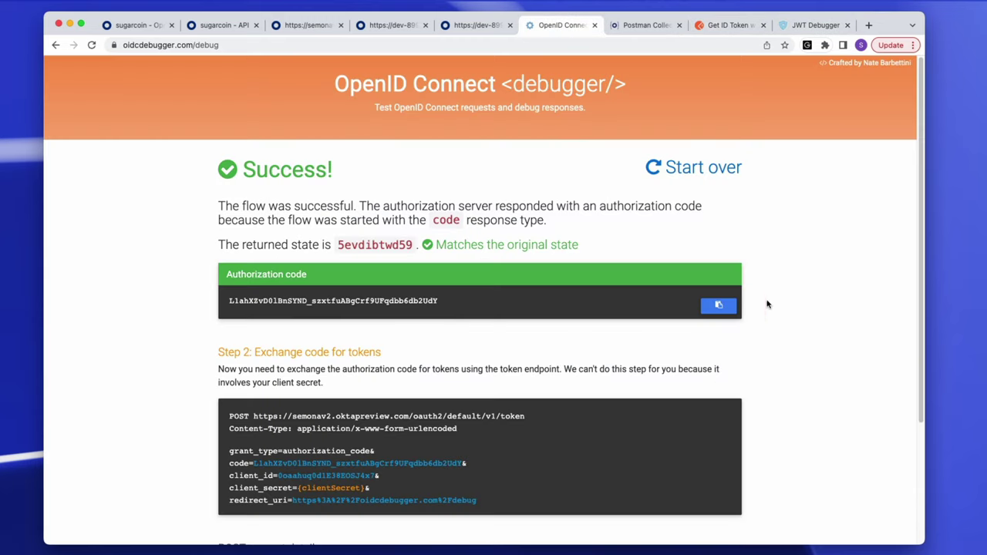
Start over with /default added after oauth2 in the Authorize URI and send a code-only request.
left_click(687, 175)
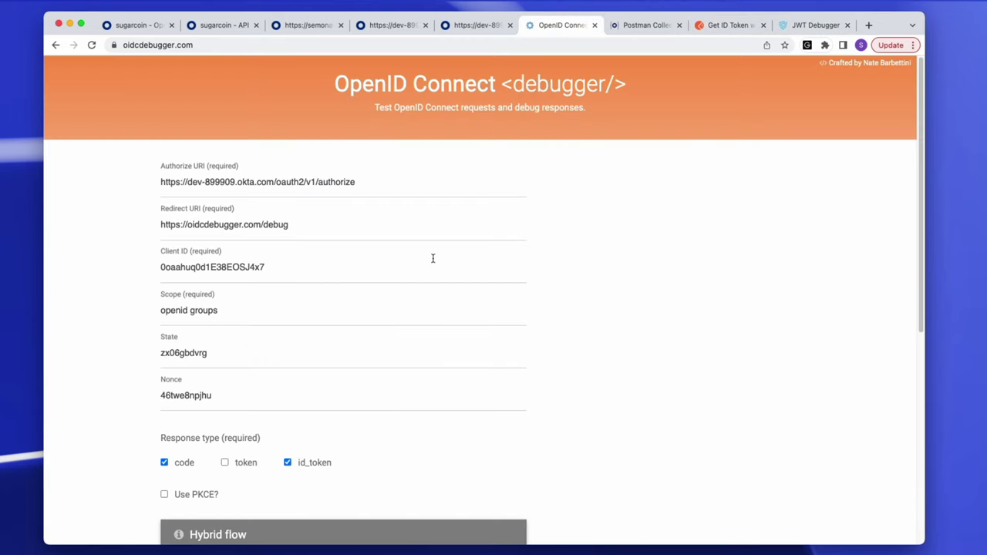
left_click(305, 181)
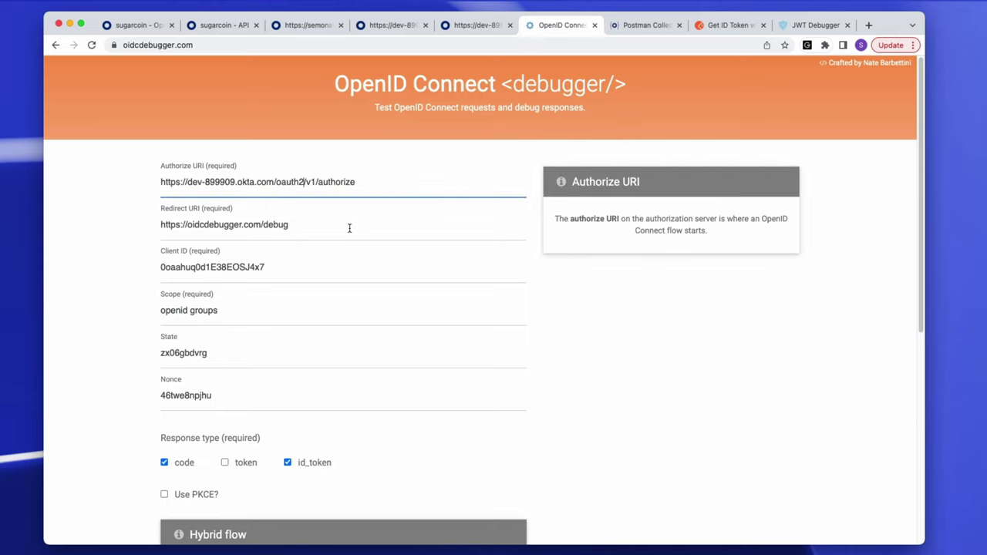
type("/default")
left_click(601, 398)
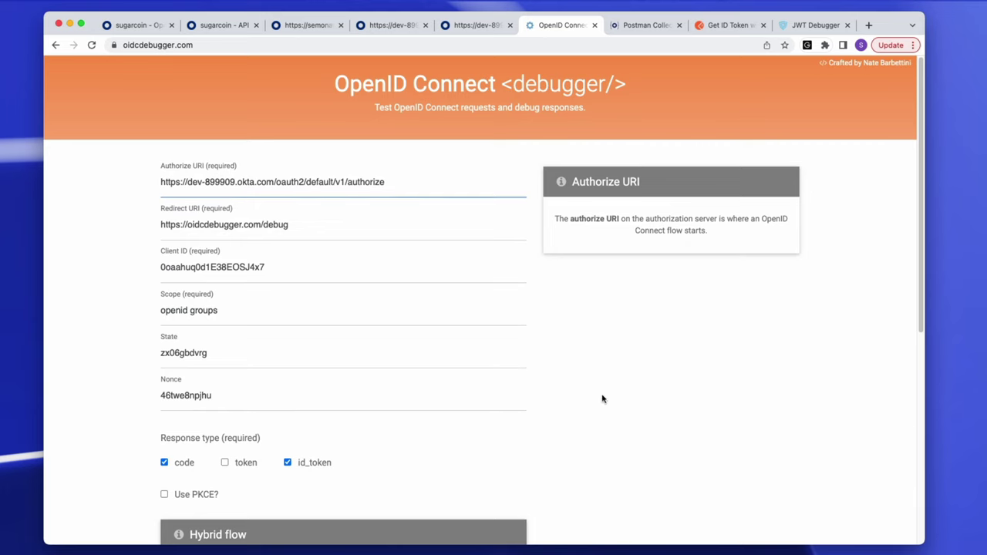
scroll(597, 416, "down", 10)
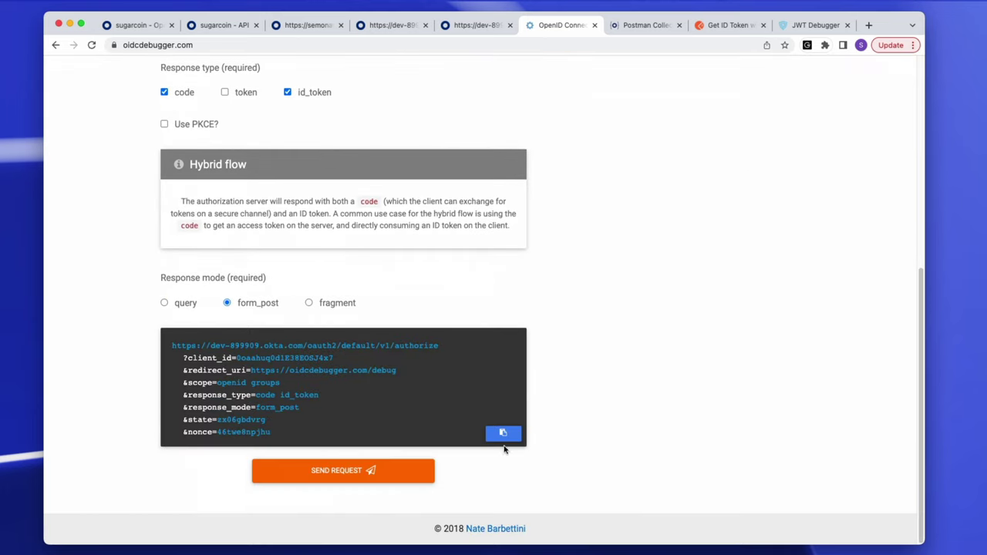
left_click(288, 91)
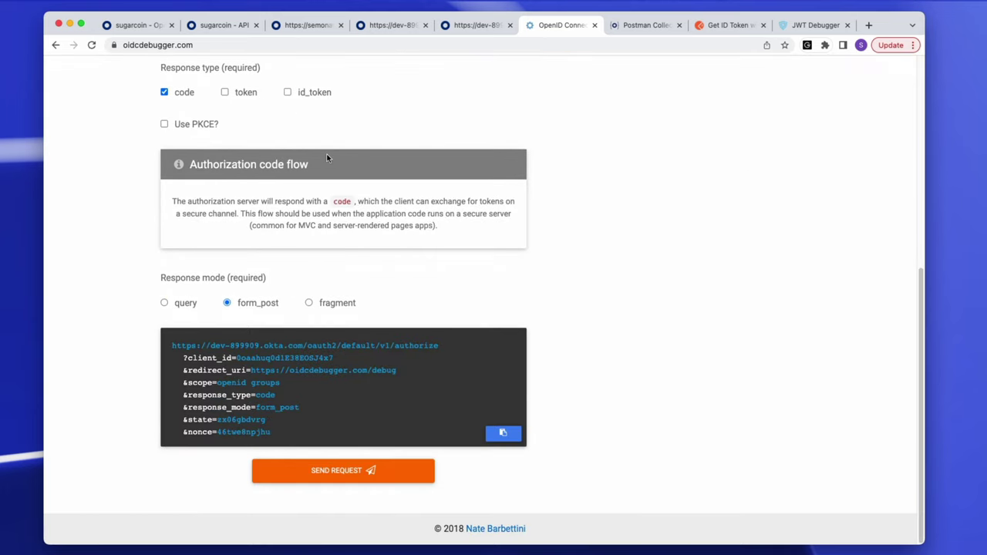
left_click(353, 476)
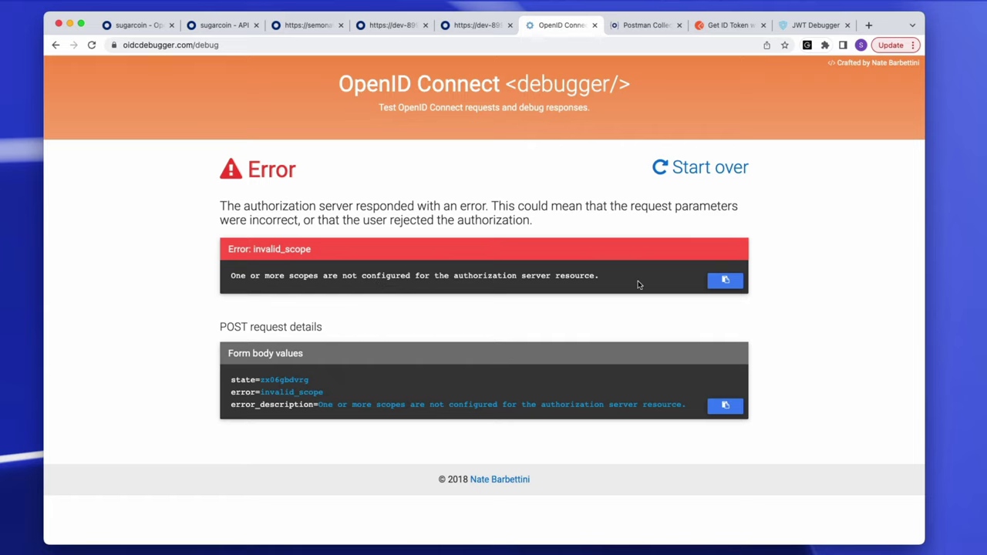
left_click(219, 25)
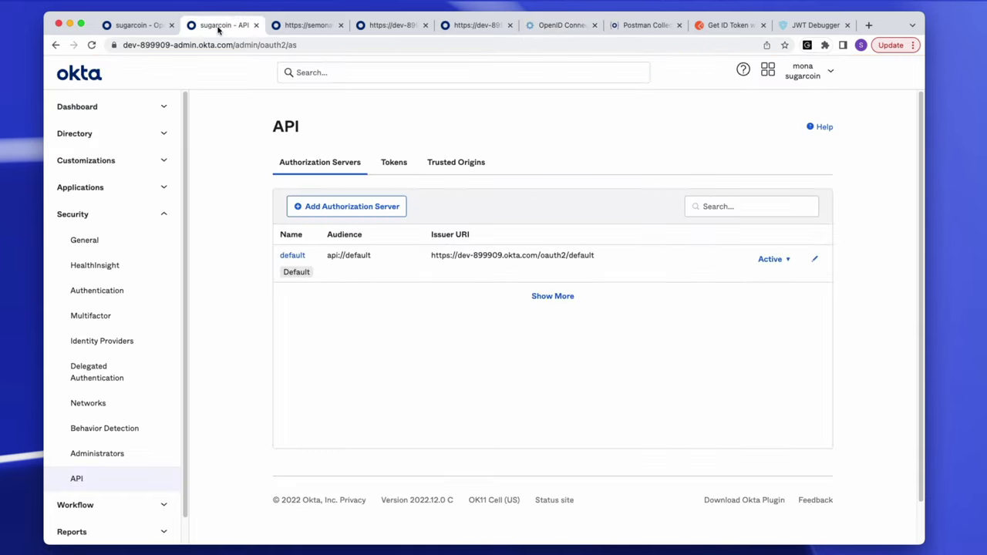
Inspect the default authorization server's scopes and claims, noting only the sub claim is defined.
left_click(299, 259)
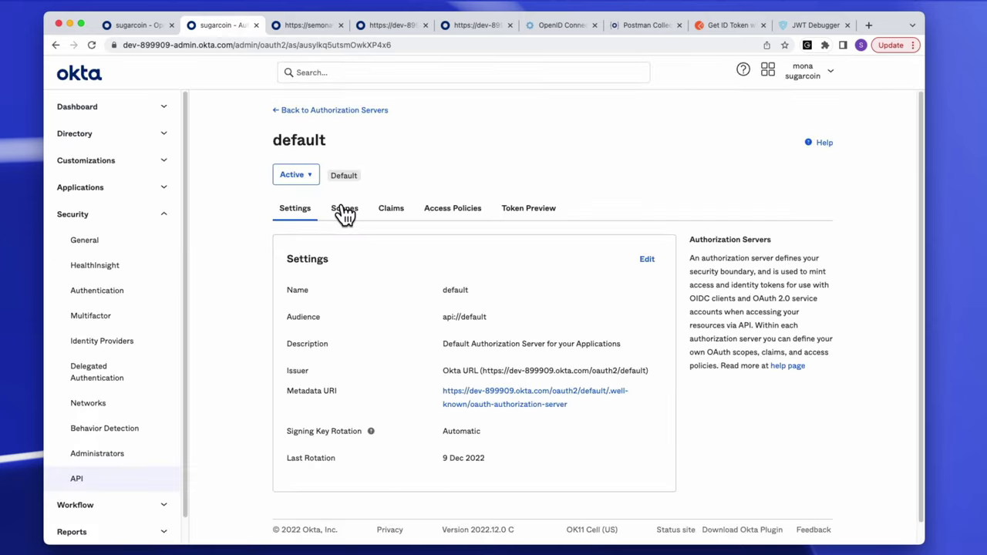
left_click(343, 210)
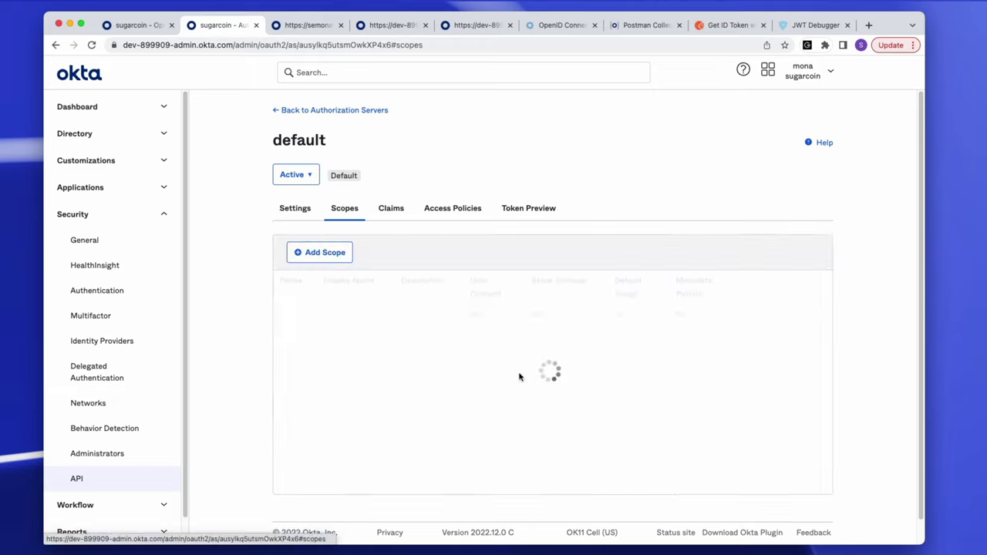
left_click(391, 212)
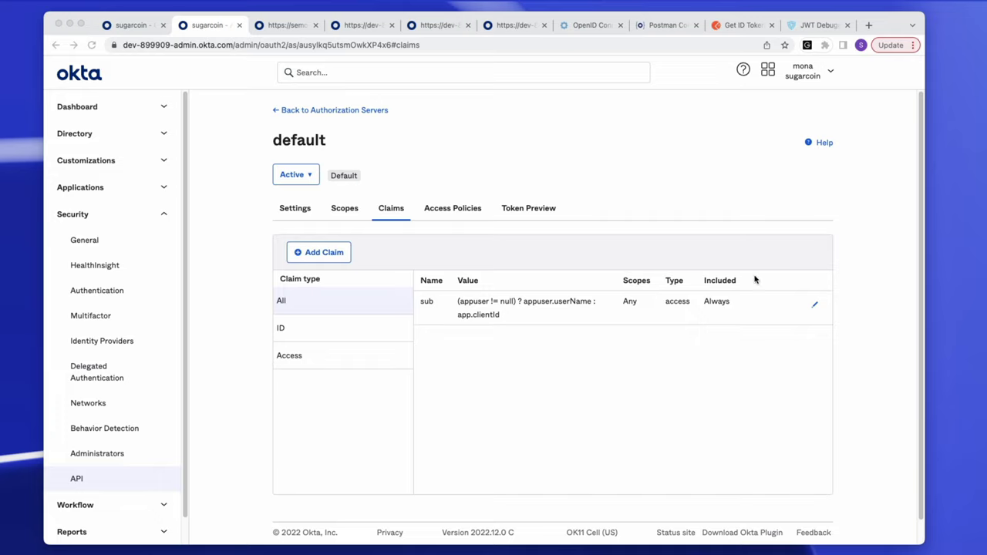
left_click(297, 29)
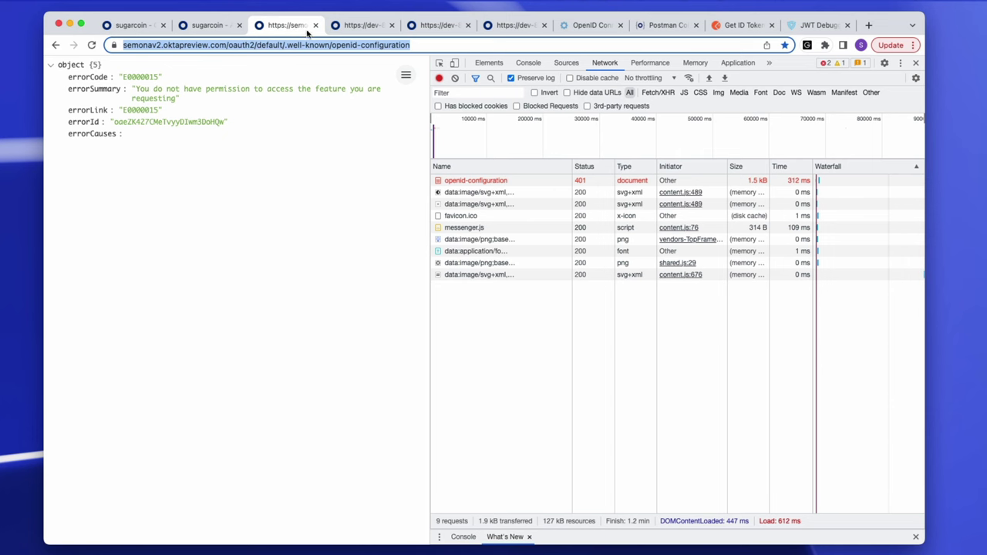
Open the jwks_uri keys document from the dev-899909 openid-configuration and copy the first key's kid.
left_click(362, 28)
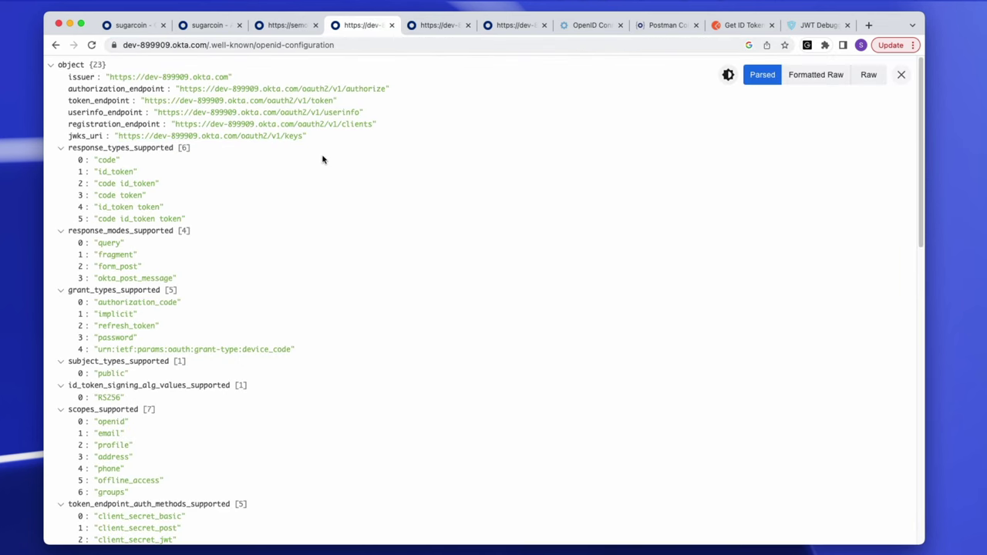
left_click(271, 147)
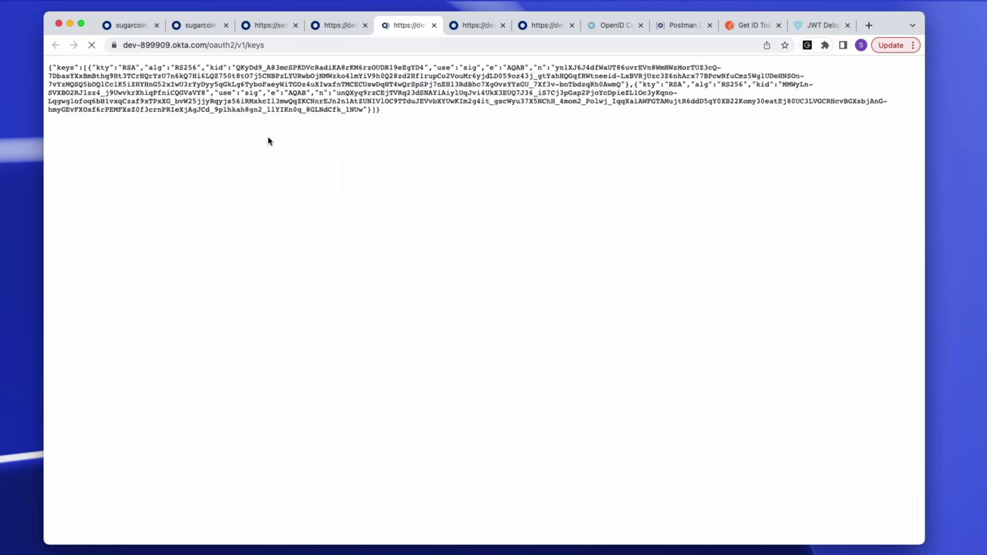
left_click_drag(311, 125, 81, 129)
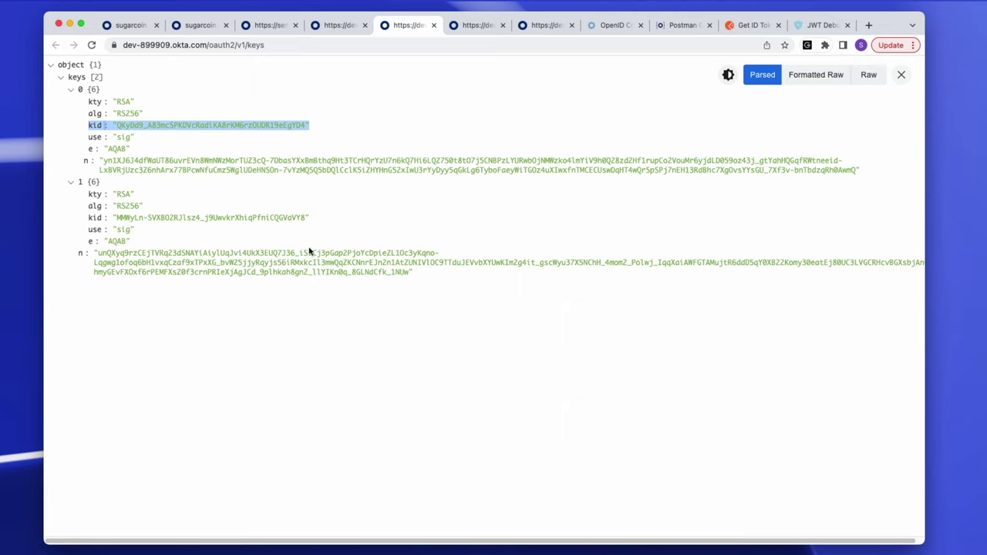
key("super+Tab")
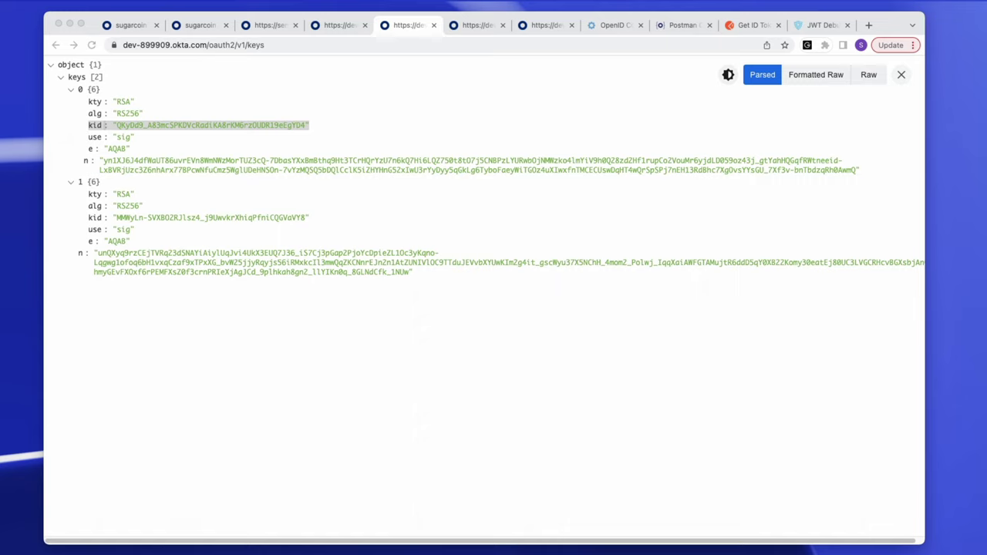
left_click(738, 25)
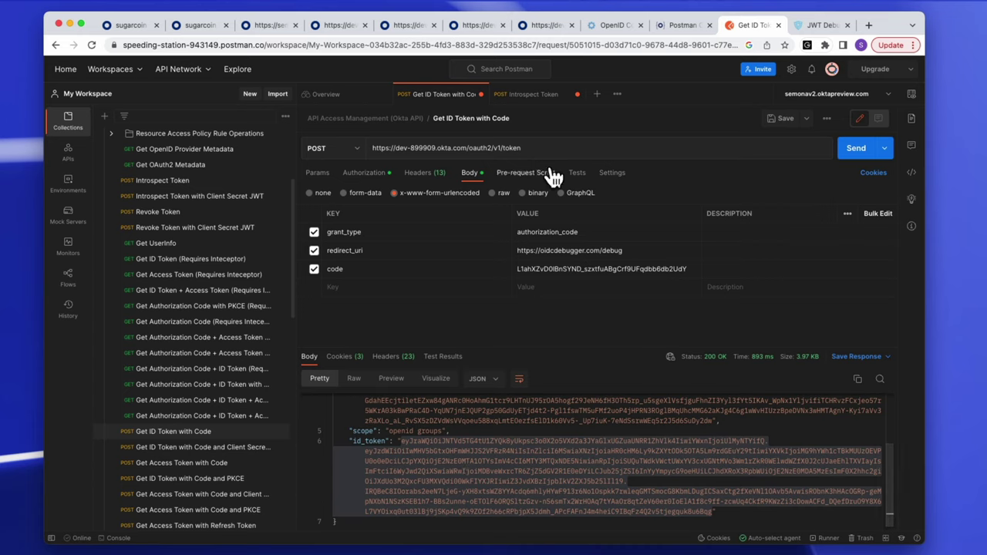
Paste the token into Introspect Token, send it, and confirm active: true with group Everyone.
left_click(532, 100)
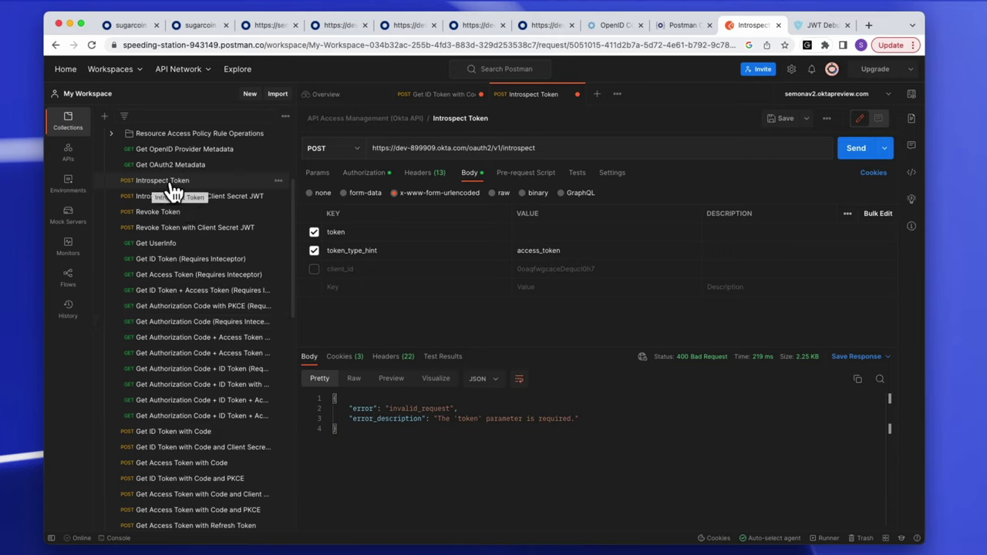
right_click(532, 232)
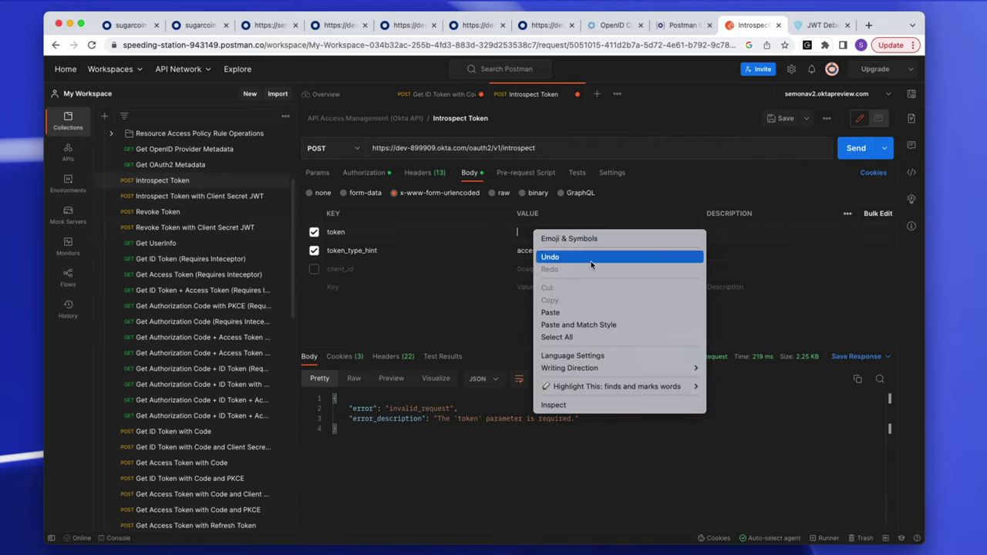
left_click(592, 311)
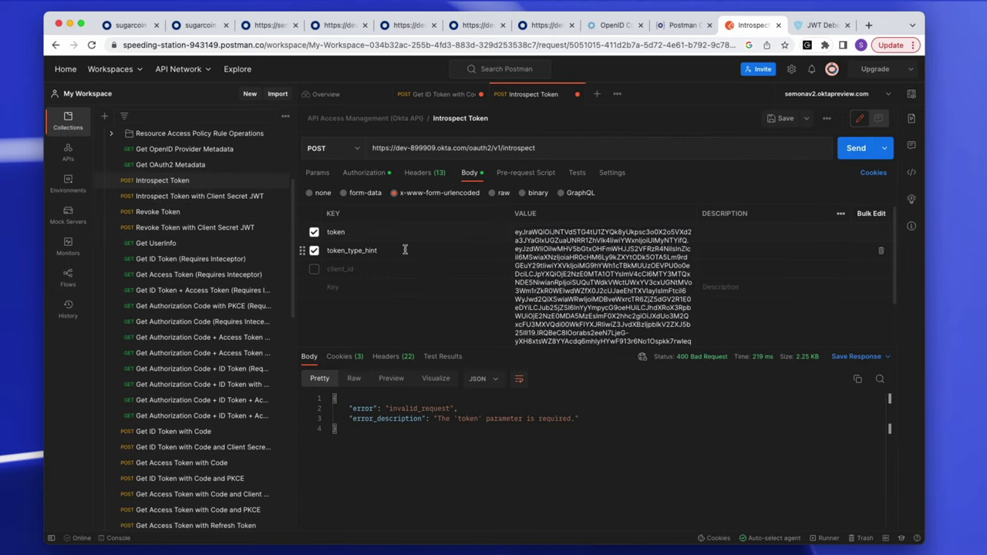
left_click(840, 160)
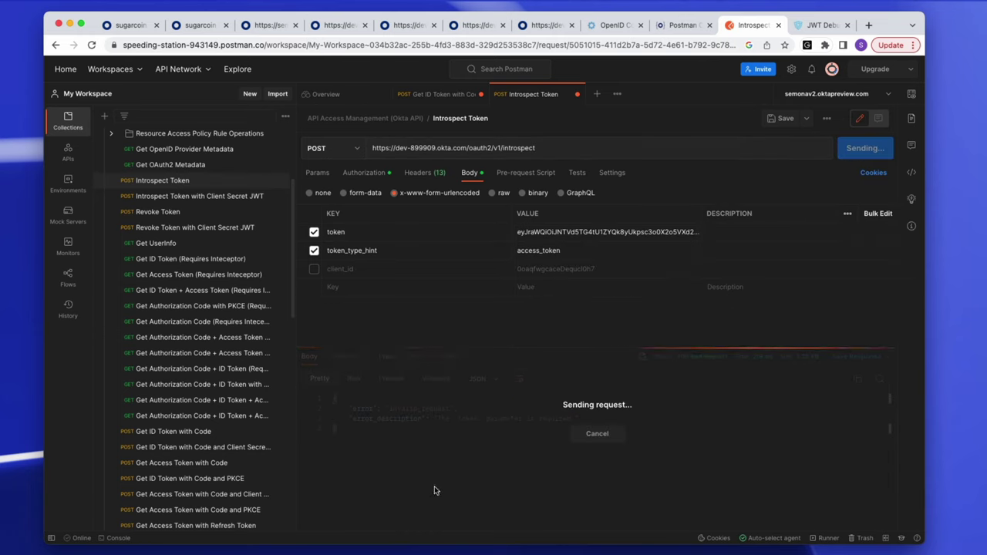
scroll(407, 473, "down", 3)
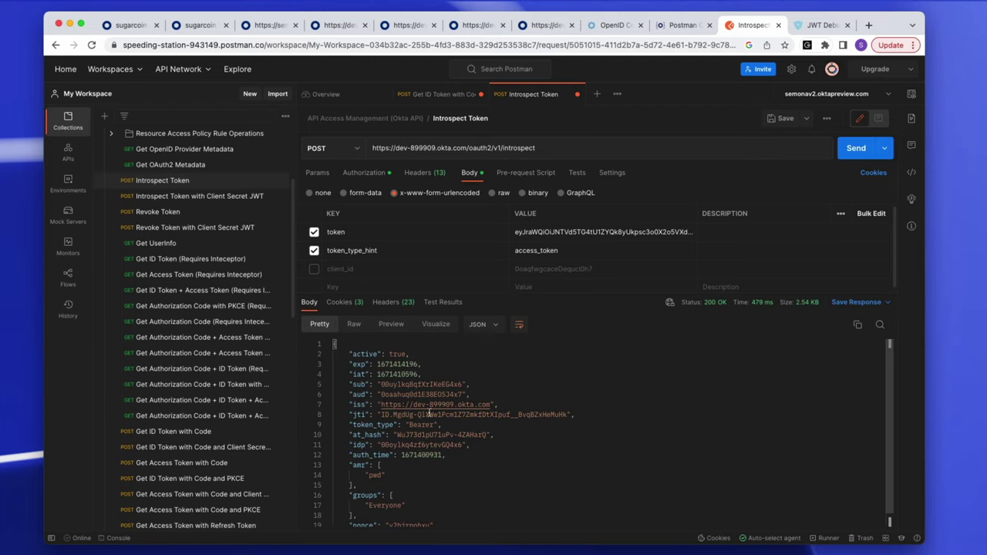
scroll(420, 502, "down", 1)
left_click(370, 491)
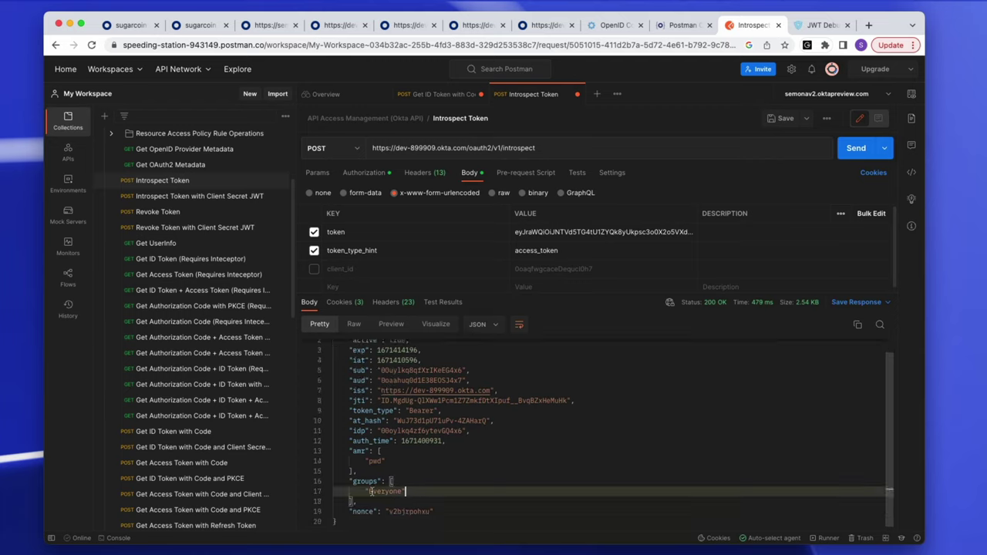
left_click(490, 148)
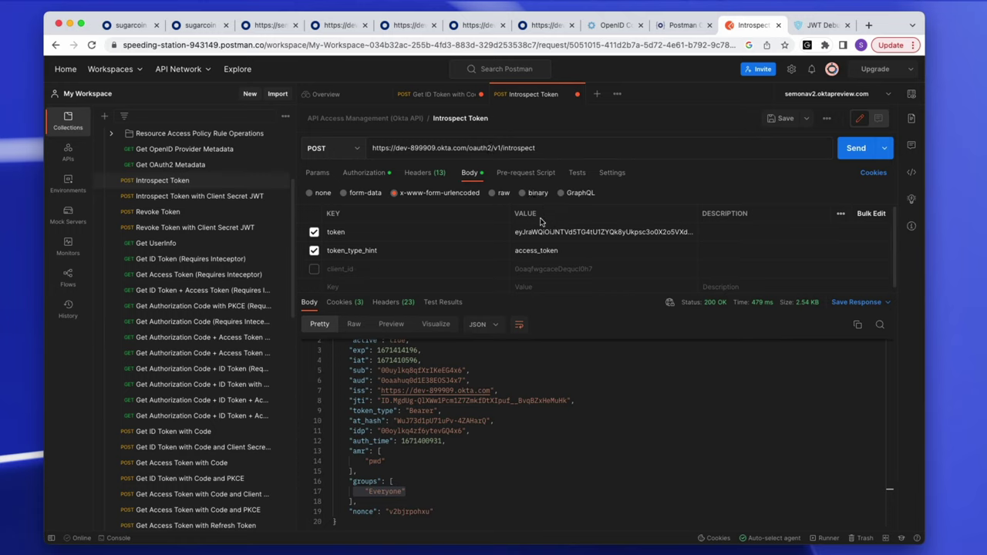
Insert /default after oauth2 in the introspect URL and resend, getting active: false.
type("/default/")
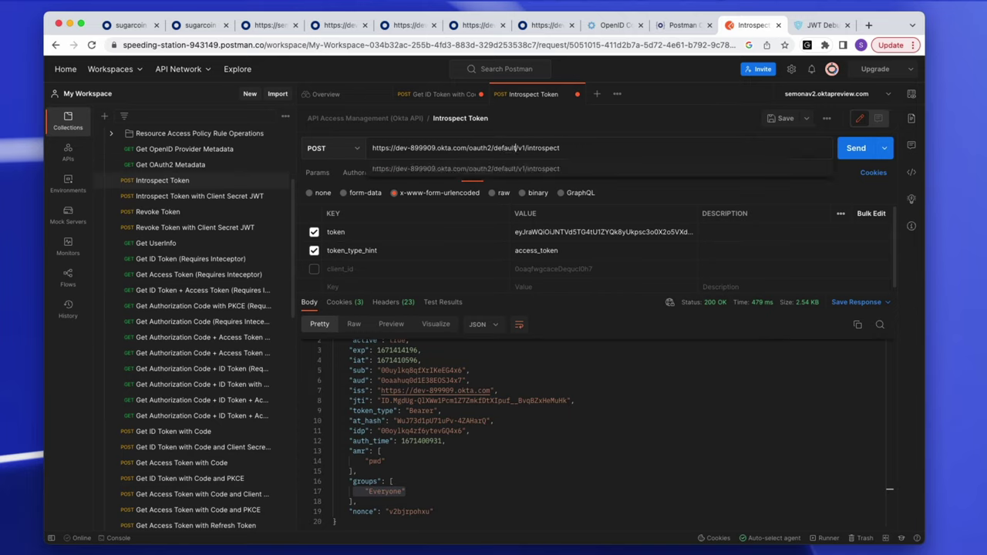
left_click(537, 170)
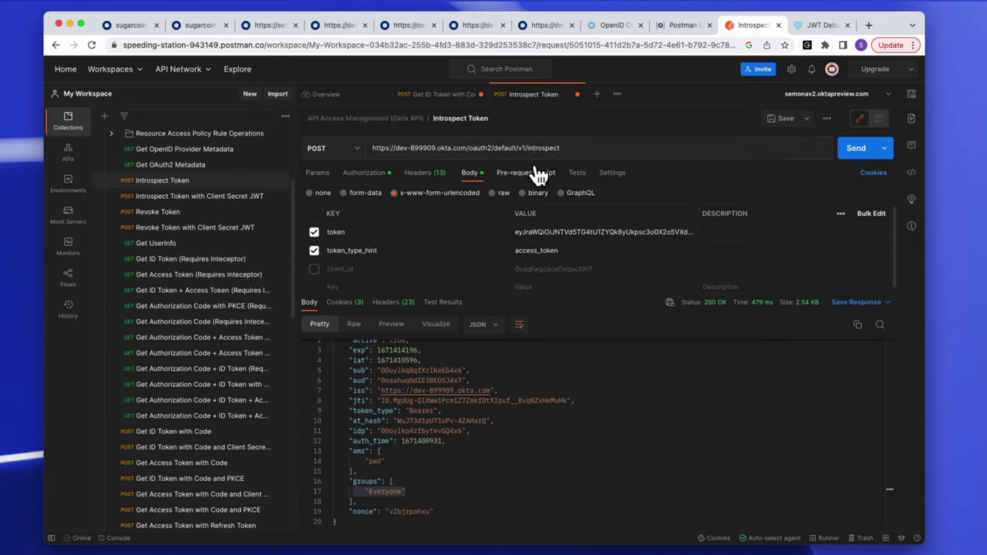
left_click(856, 148)
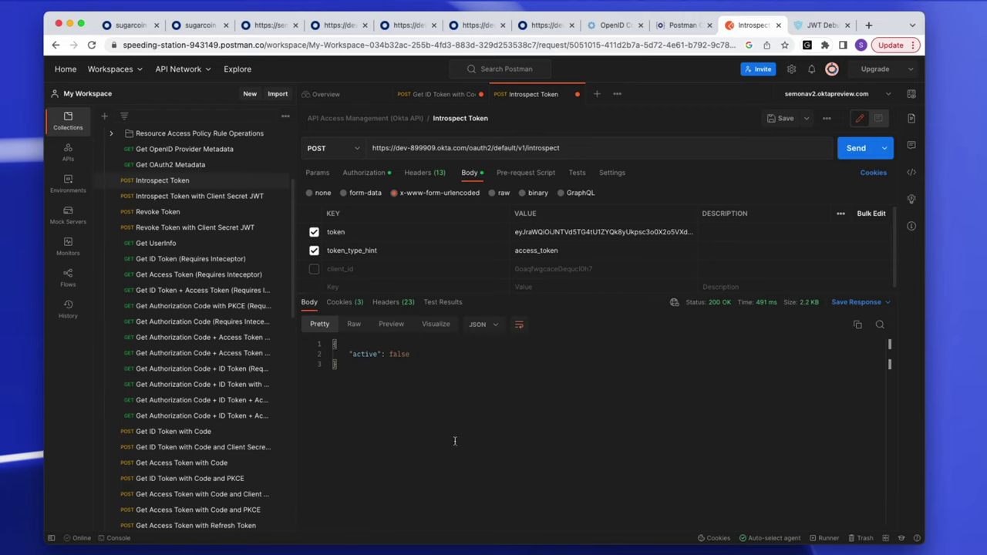
left_click(433, 356)
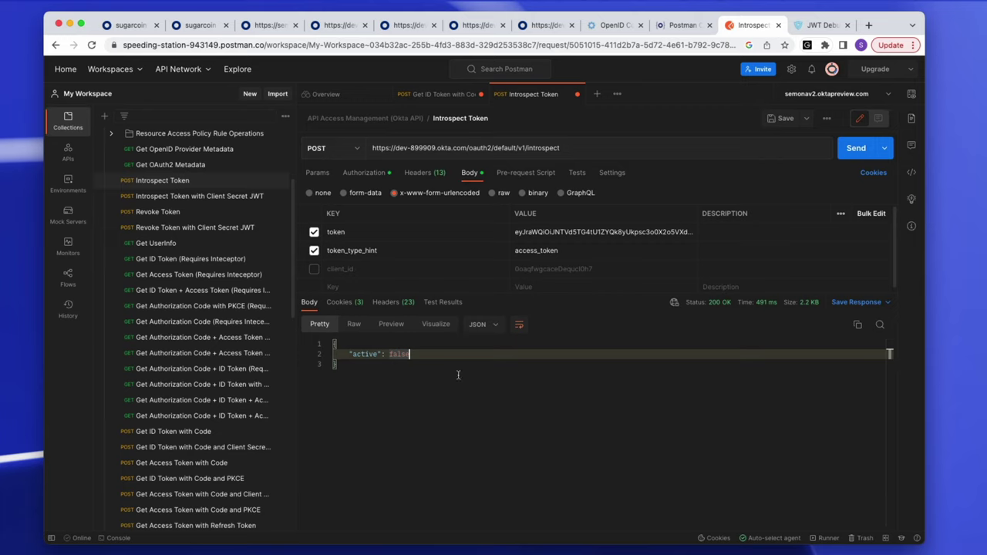
left_click_drag(563, 148, 428, 147)
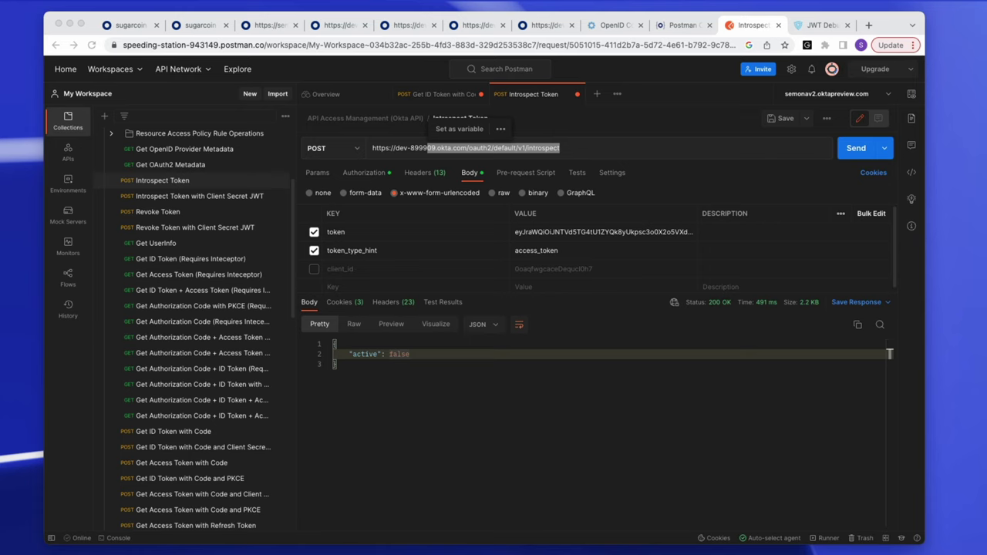
Read the decoded token's header kid and payload issuer and audience in token.dev.
left_click(807, 26)
scroll(569, 325, "up", 4)
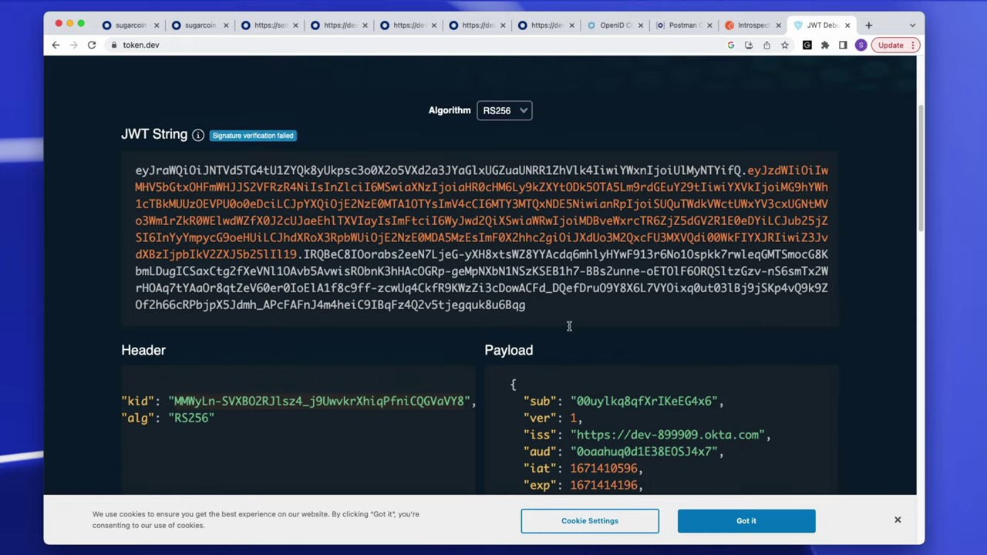
scroll(592, 344, "down", 2)
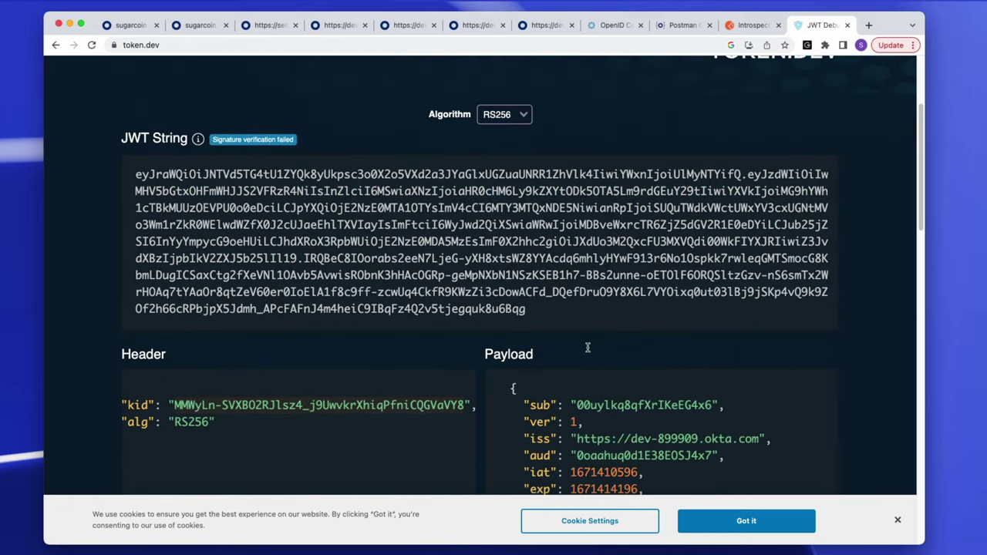
scroll(583, 349, "down", 1)
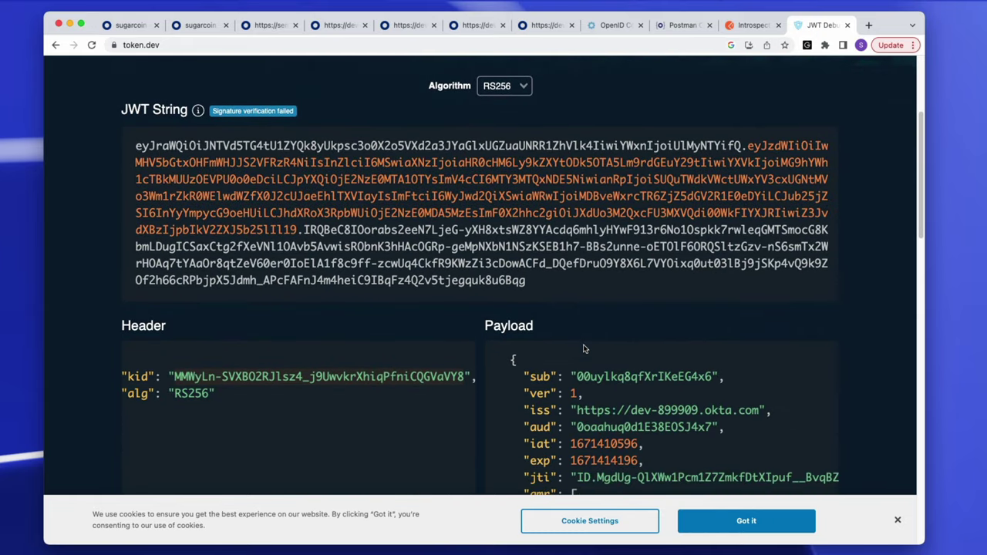
scroll(583, 349, "down", 2)
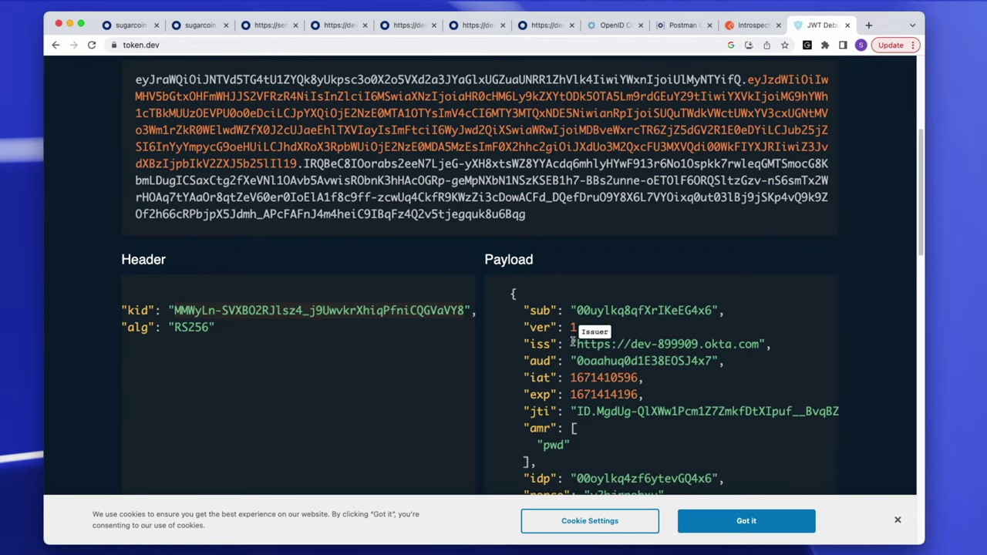
scroll(555, 333, "down", 1)
scroll(556, 323, "down", 1)
In Okta's keys document, highlight the second signing key whose kid matches the token's kid.
mouse_move(345, 263)
left_click(403, 25)
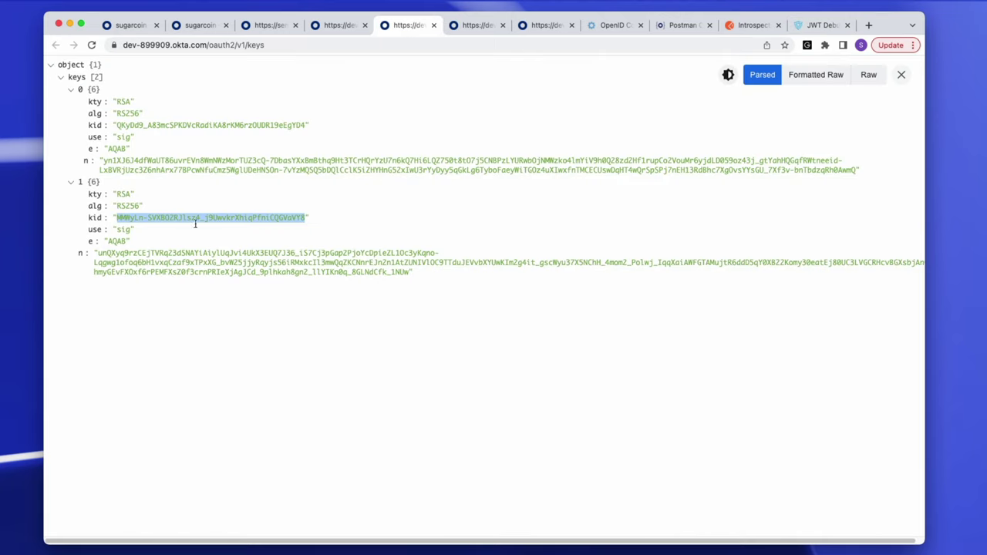
left_click(117, 219)
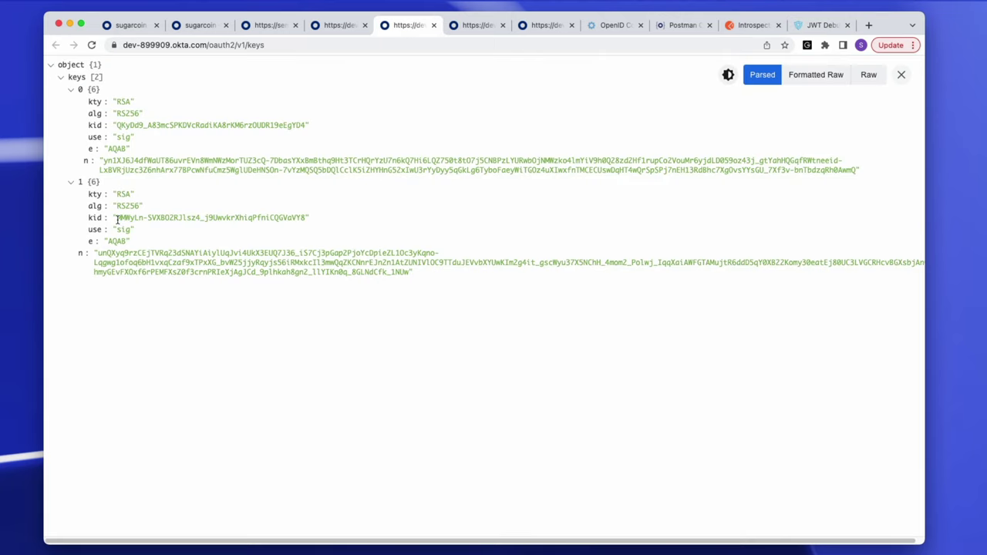
left_click_drag(116, 219, 307, 218)
left_click_drag(432, 283, 77, 198)
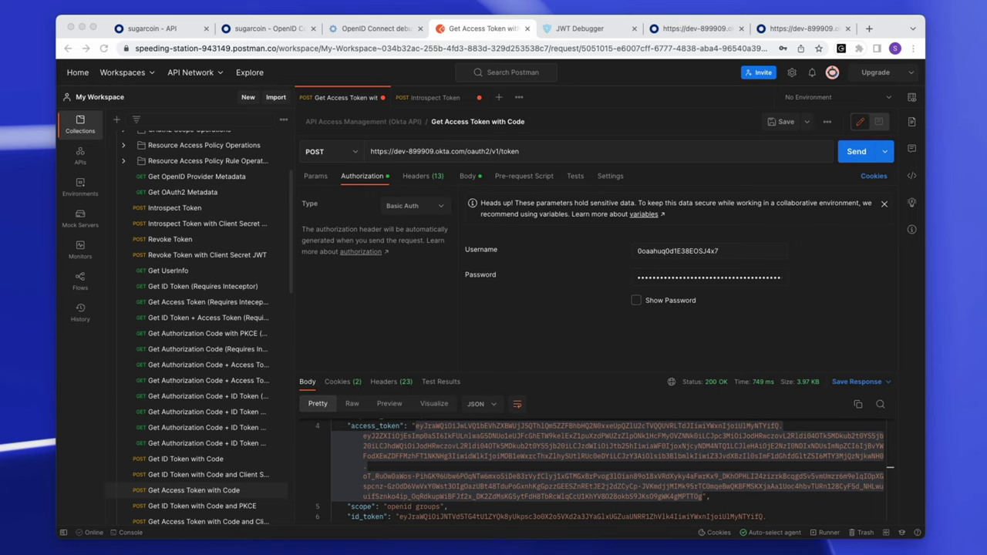
Send a new authorization request in the OpenID Connect debugger and copy the returned code.
left_click(370, 28)
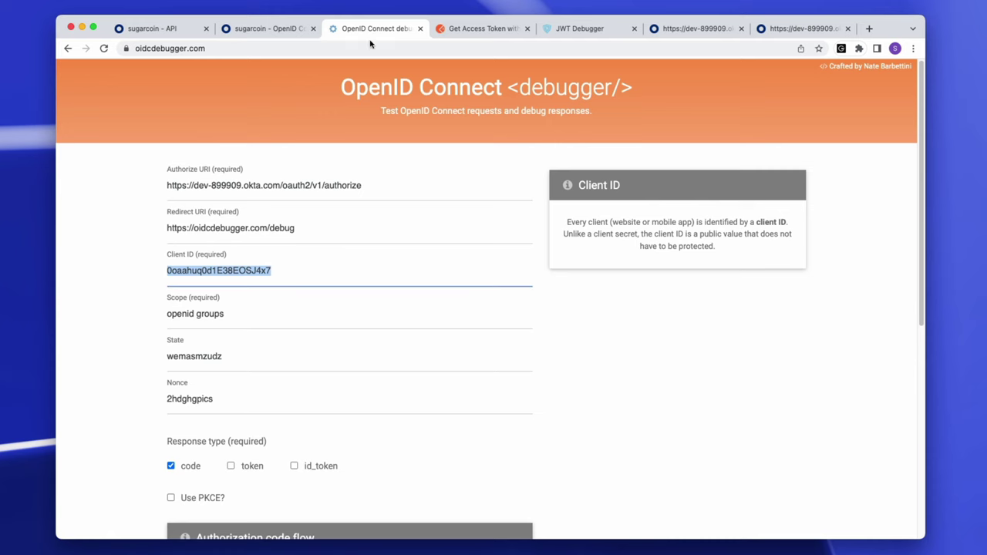
scroll(652, 397, "down", 5)
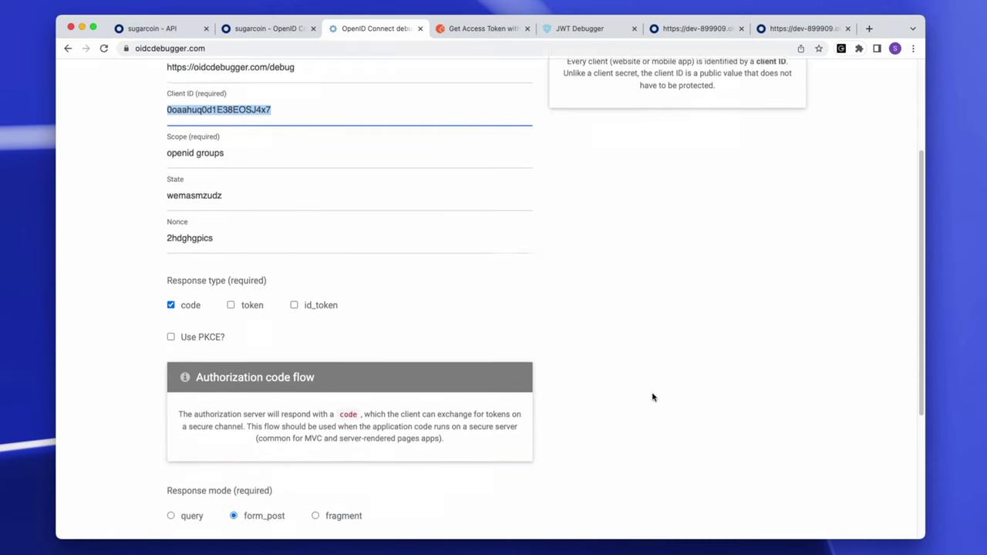
scroll(652, 397, "up", 5)
scroll(626, 387, "down", 10)
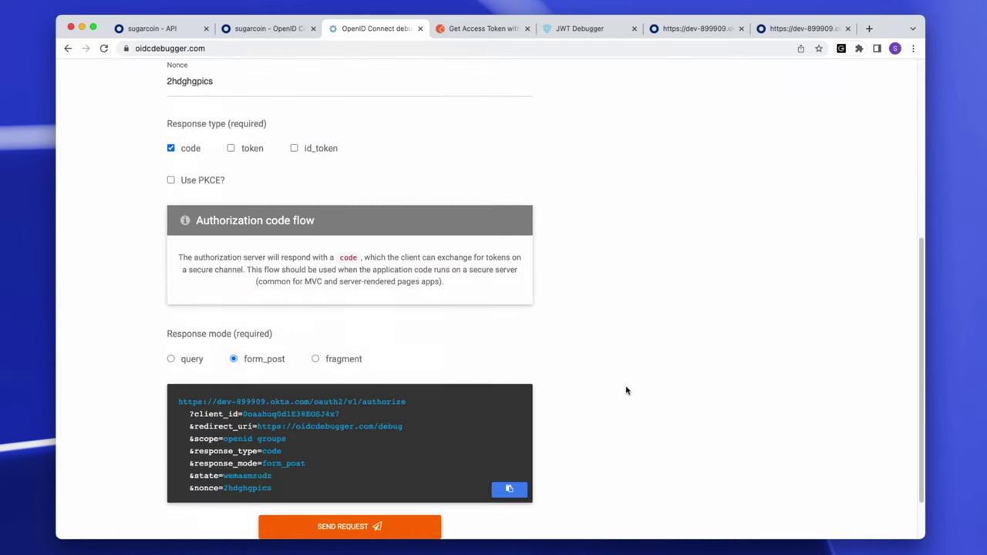
scroll(539, 432, "down", 2)
left_click(424, 472)
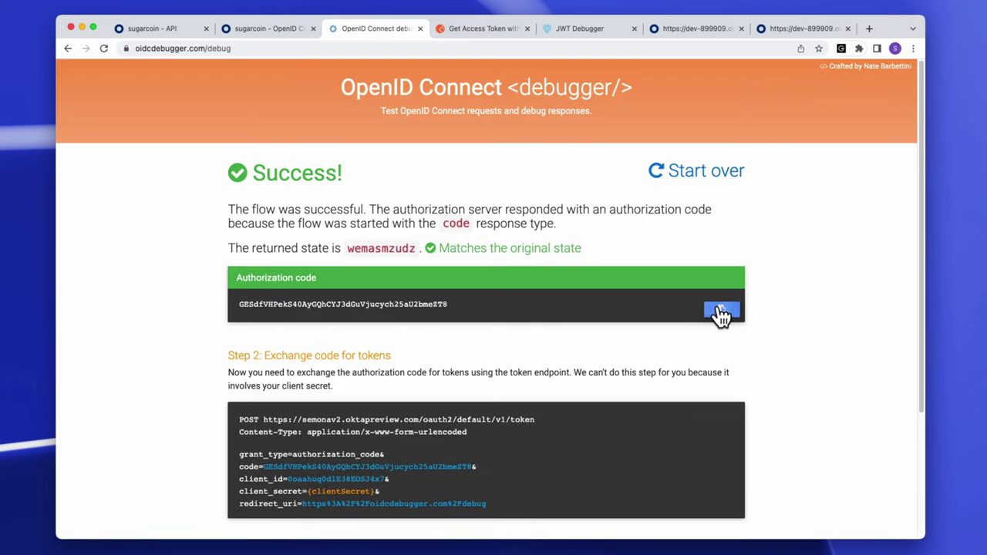
left_click(720, 313)
left_click(484, 29)
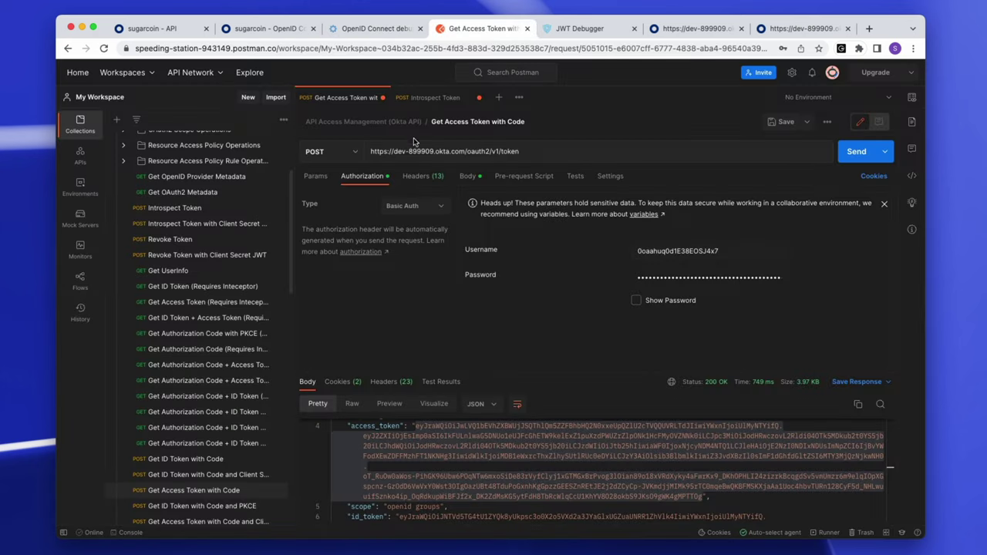
Replace the Body's code value with the new authorization code and send the token request.
left_click(466, 177)
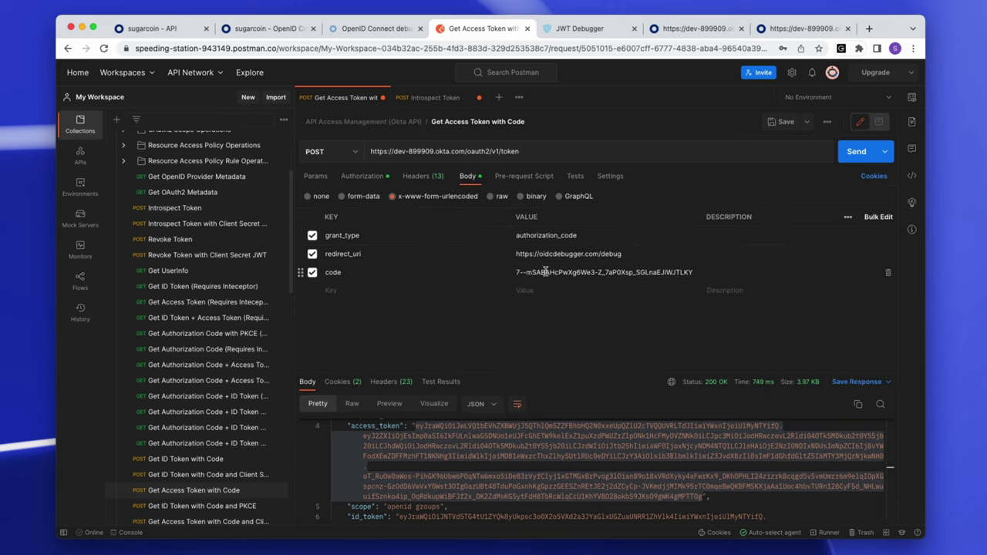
triple_click(545, 271)
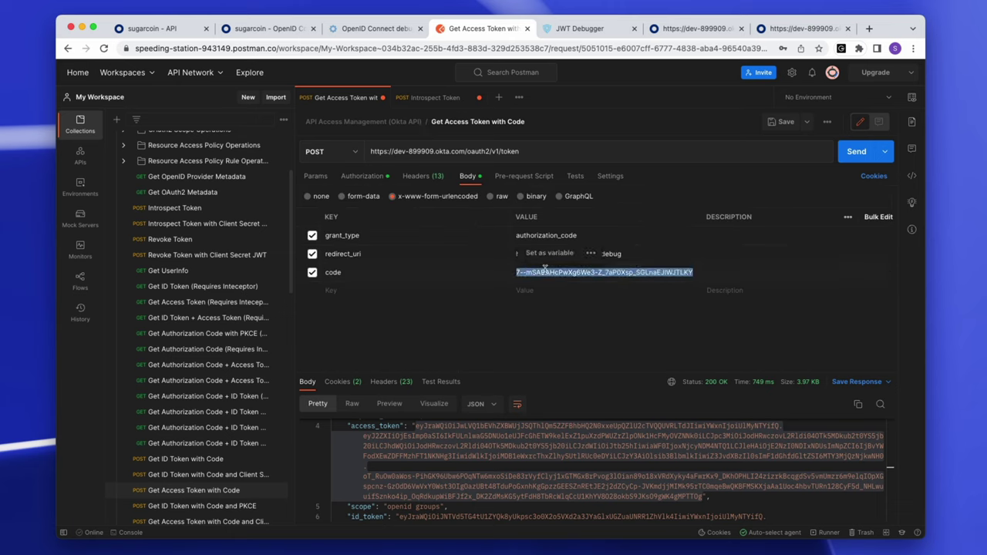
key("super+v")
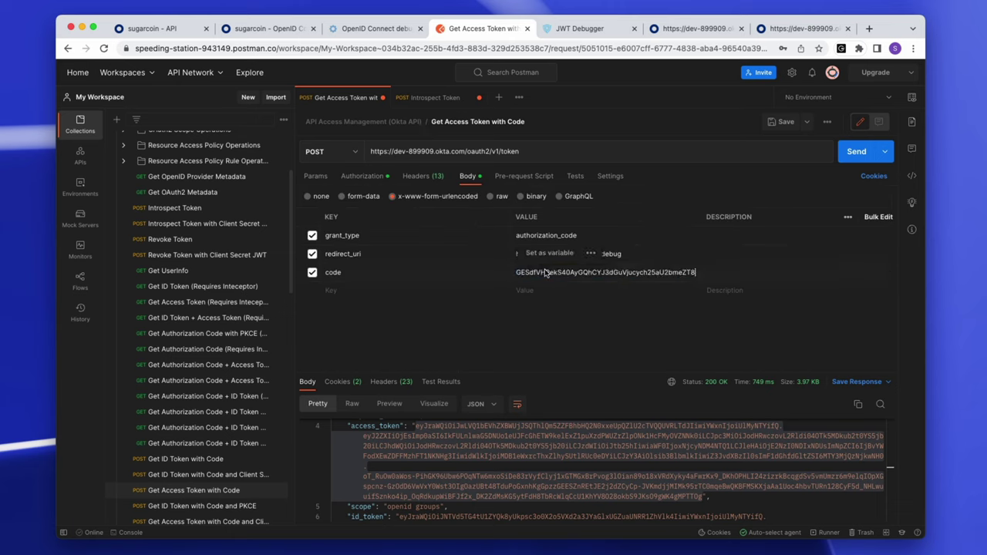
left_click(848, 160)
Select the returned access_token and bring up the token.dev JWT Debugger.
left_click_drag(465, 151, 370, 150)
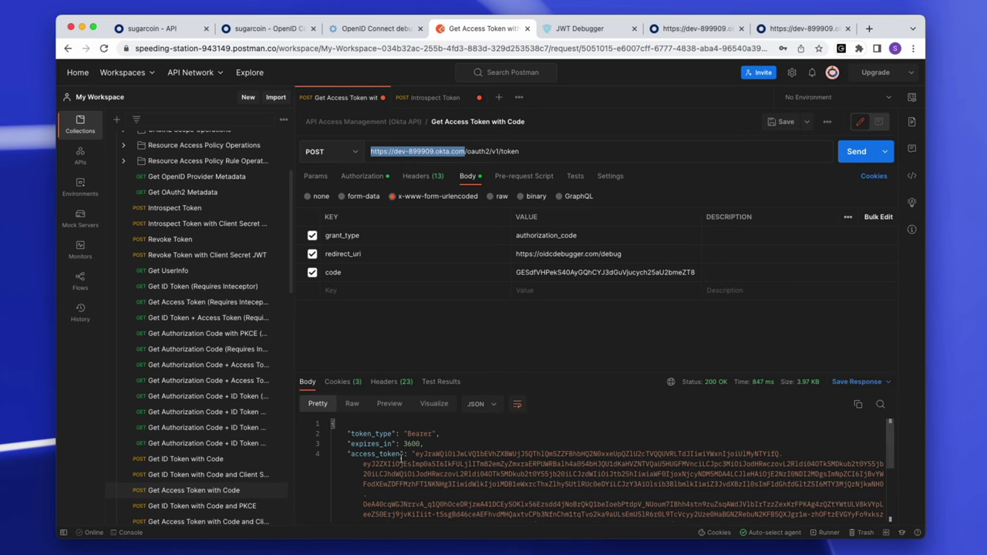
left_click_drag(416, 454, 693, 445)
scroll(670, 482, "down", 3)
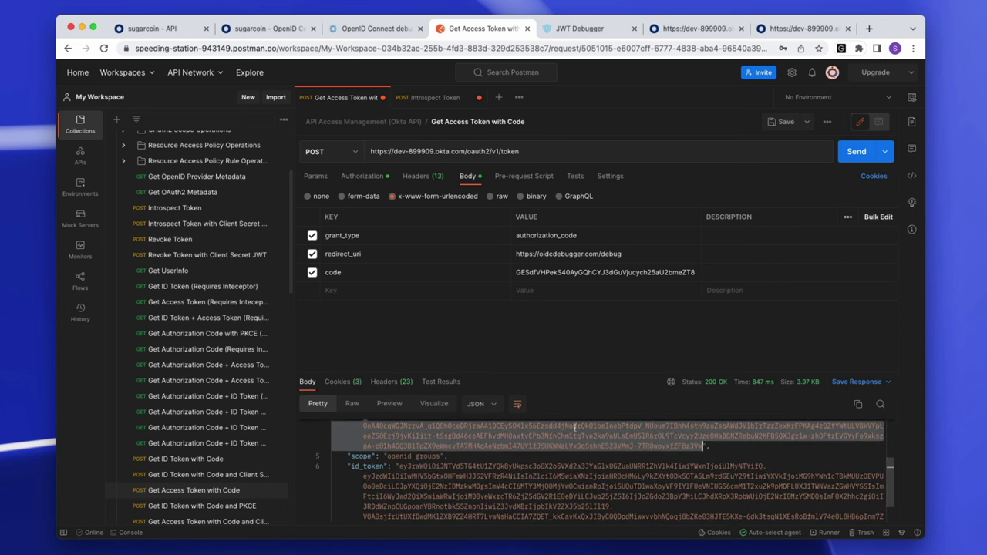
left_click(585, 31)
scroll(412, 178, "up", 1)
scroll(412, 178, "up", 3)
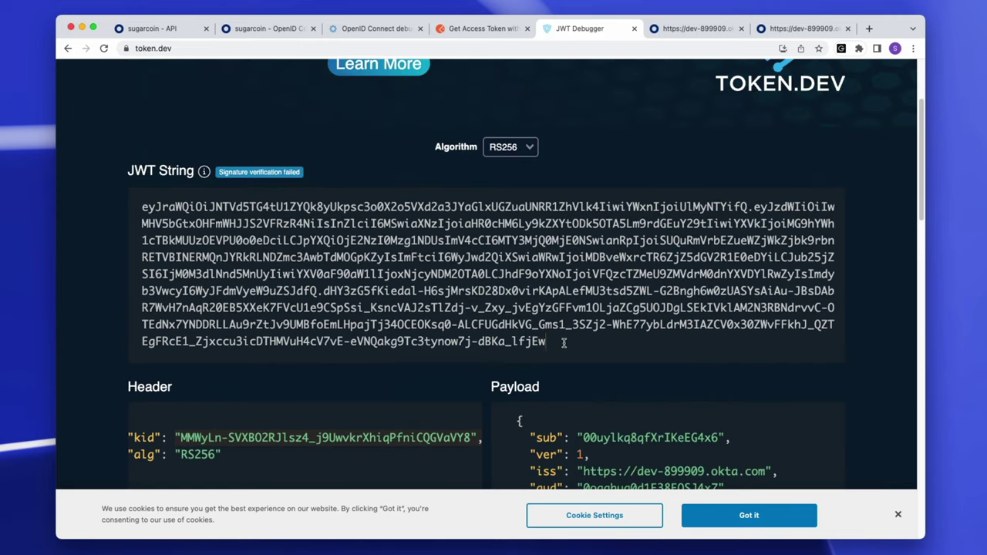
Replace the JWT string with the new access token and review its kid and openid, groups scopes.
left_click(145, 207)
key("super+a")
key("BackSpace")
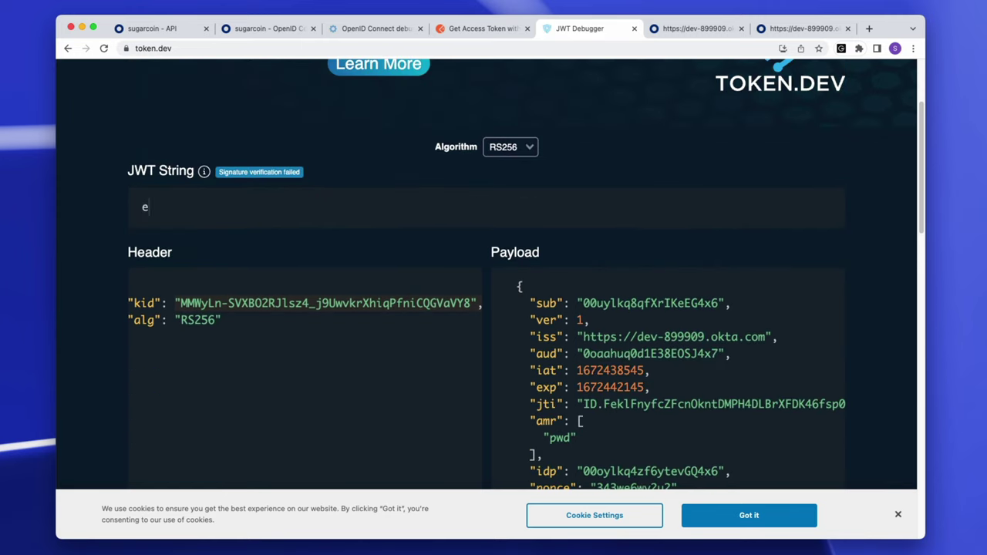
key("super+v")
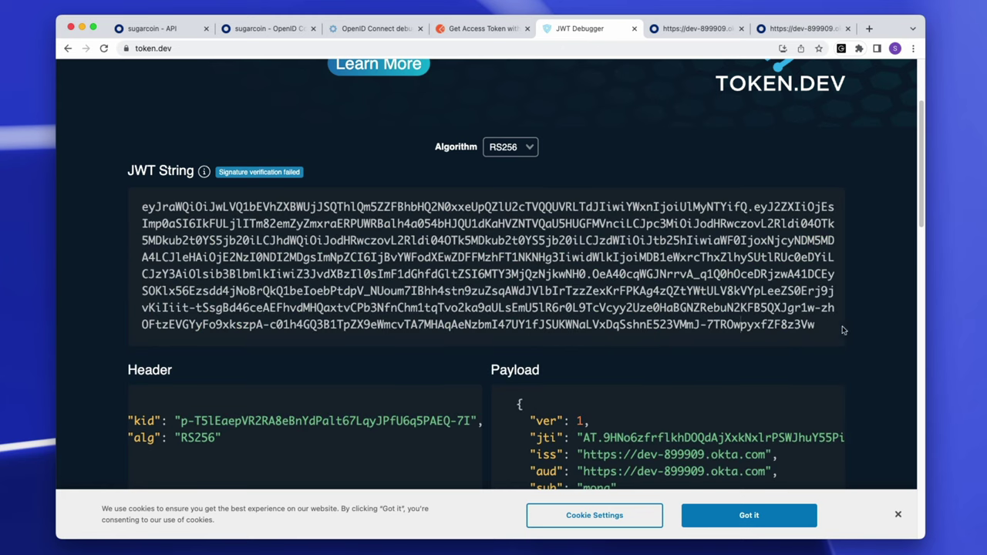
scroll(746, 311, "down", 5)
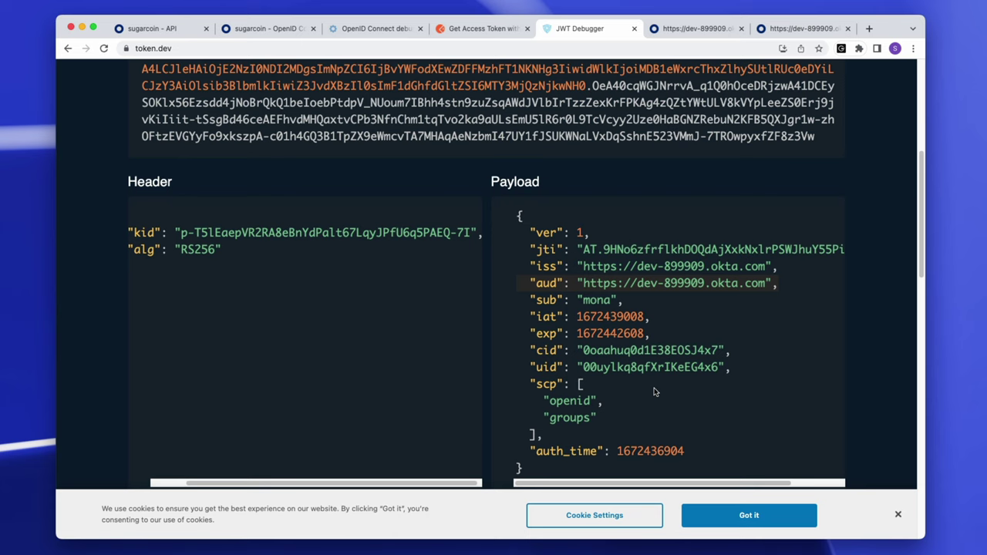
mouse_move(180, 232)
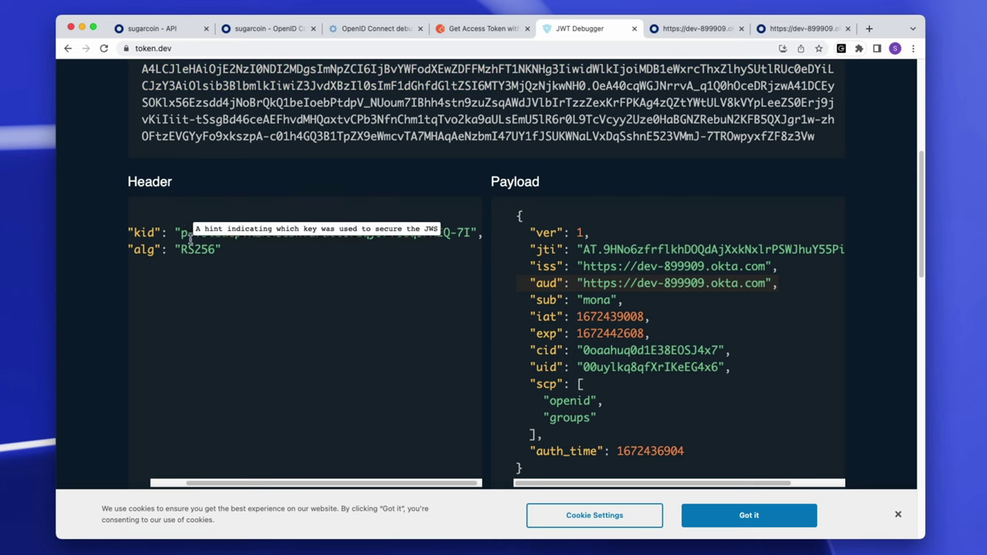
scroll(180, 233, "up", 2)
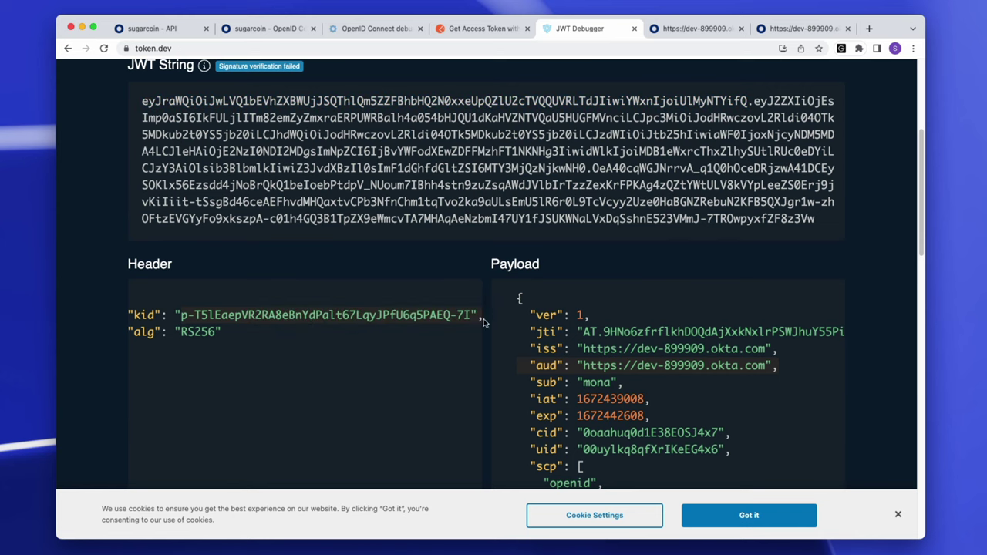
Compare the kid of the single RS256 key in Okta's /oauth2/v1/keys with the token's kid.
left_click(778, 31)
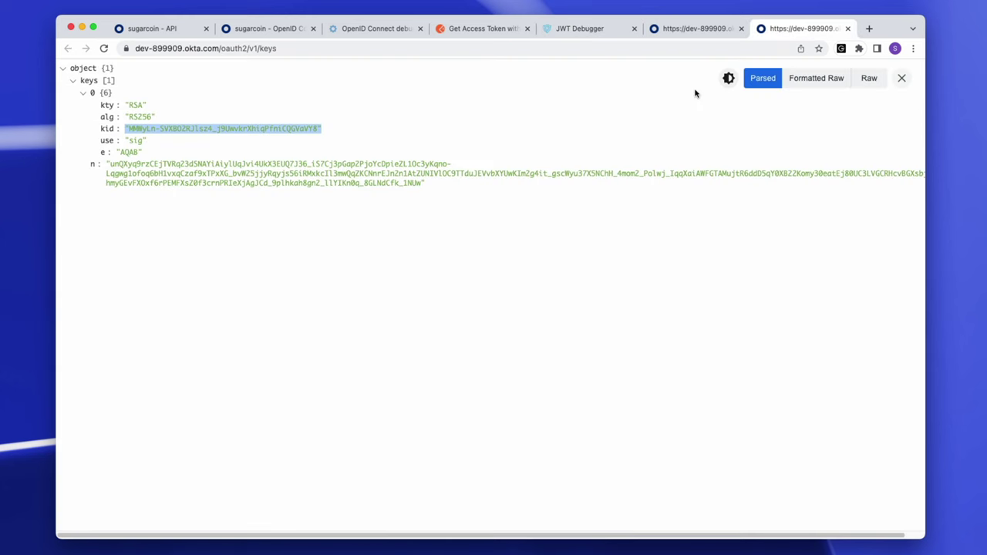
left_click(683, 33)
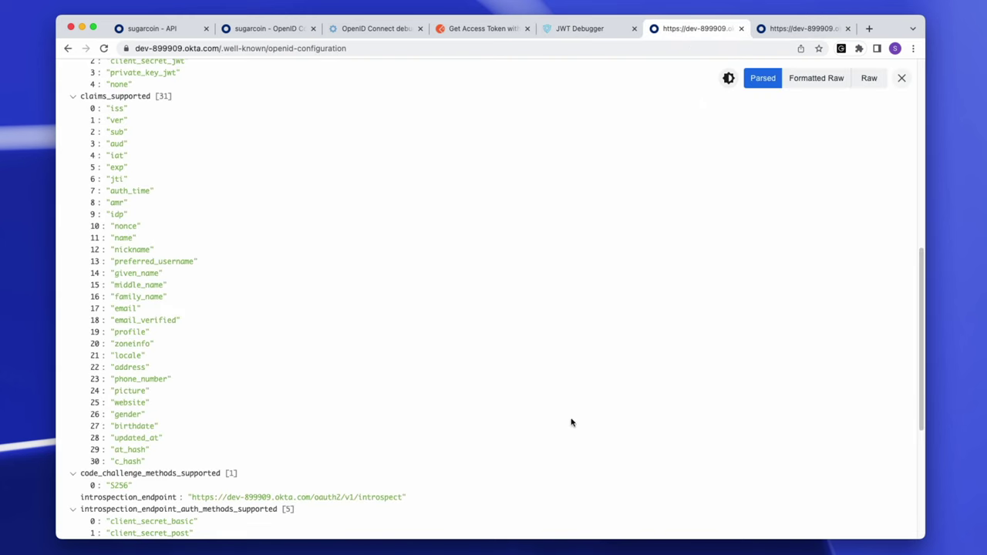
left_click(802, 32)
left_click_drag(333, 135, 123, 132)
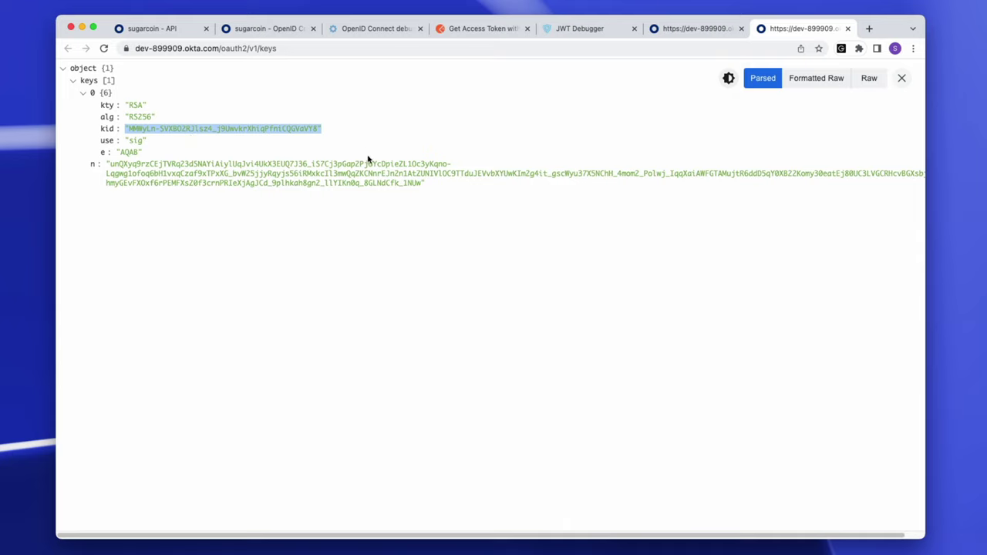
left_click(408, 203)
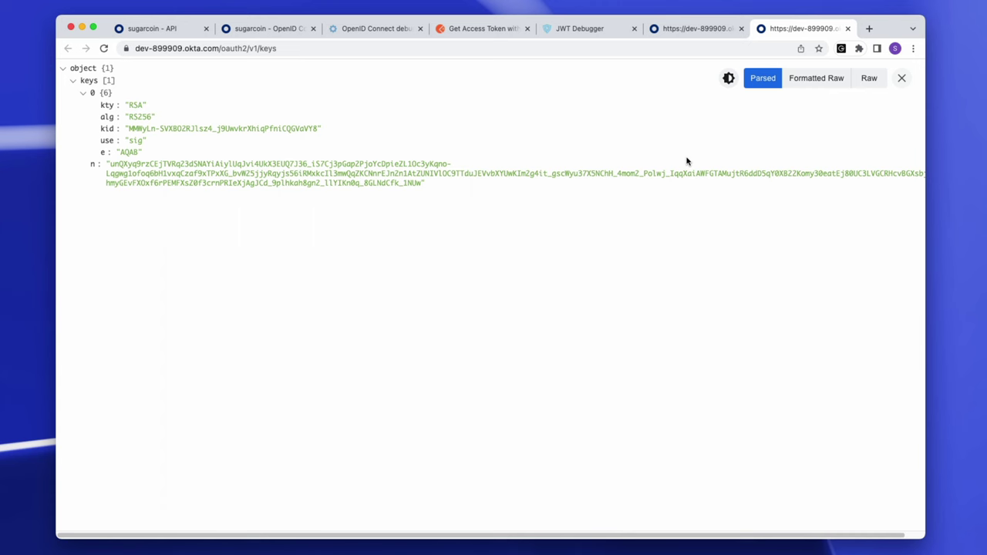
left_click(487, 31)
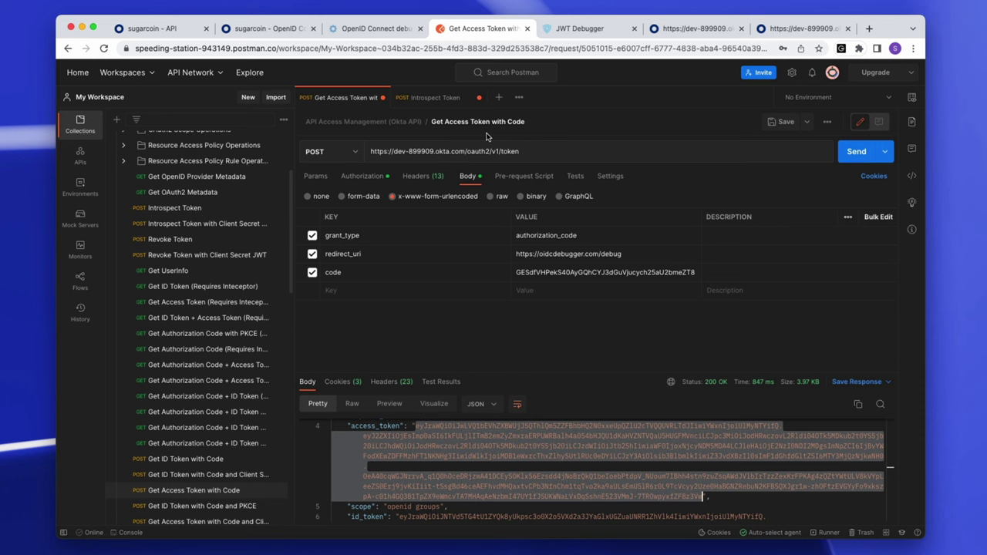
Introspect the new access token at the org endpoint, confirming "active": true.
left_click(424, 98)
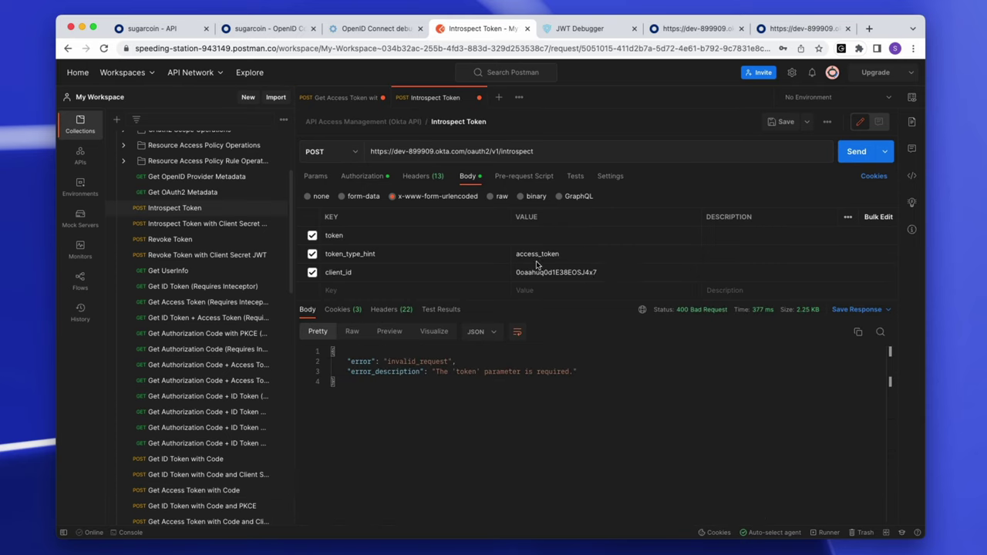
left_click(537, 236)
left_click(362, 178)
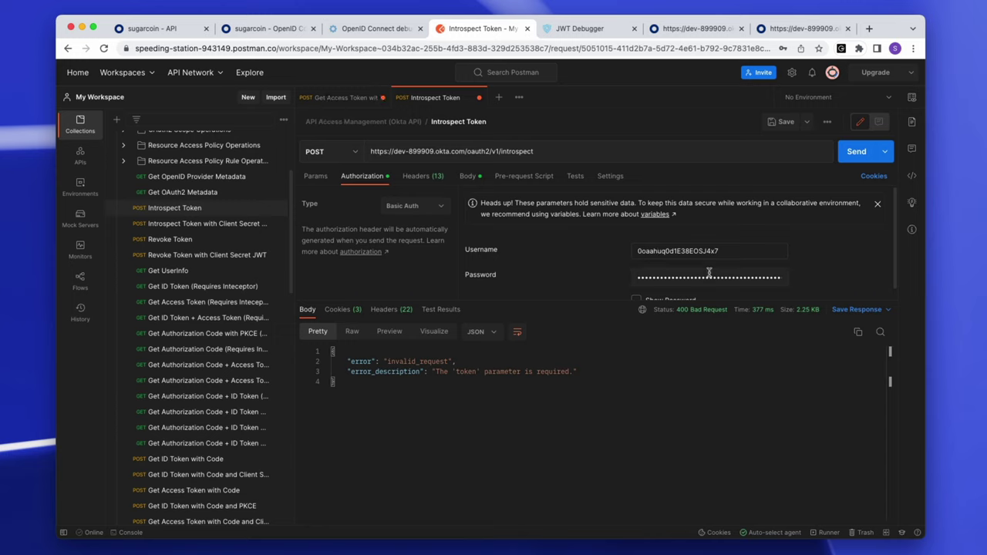
left_click(467, 176)
left_click(546, 234)
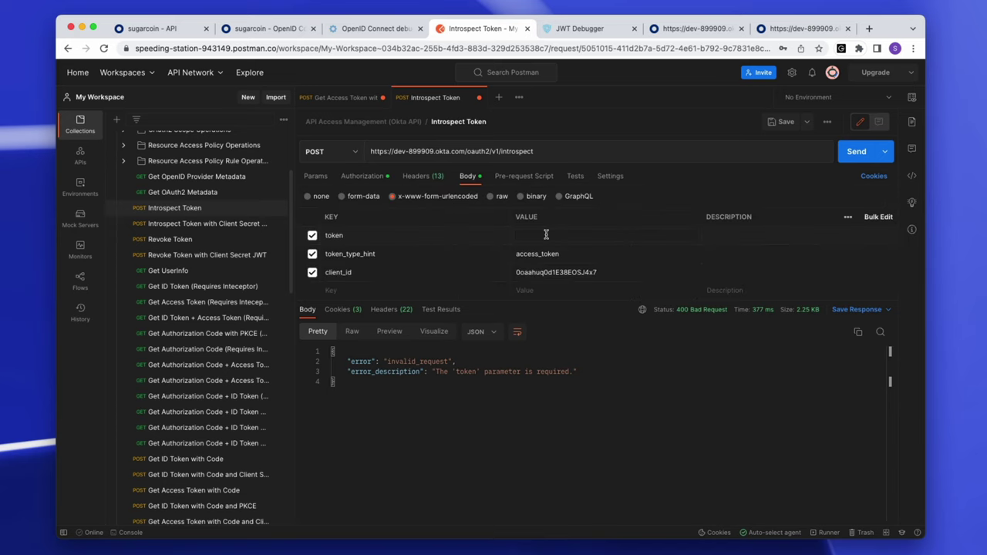
key("super+v")
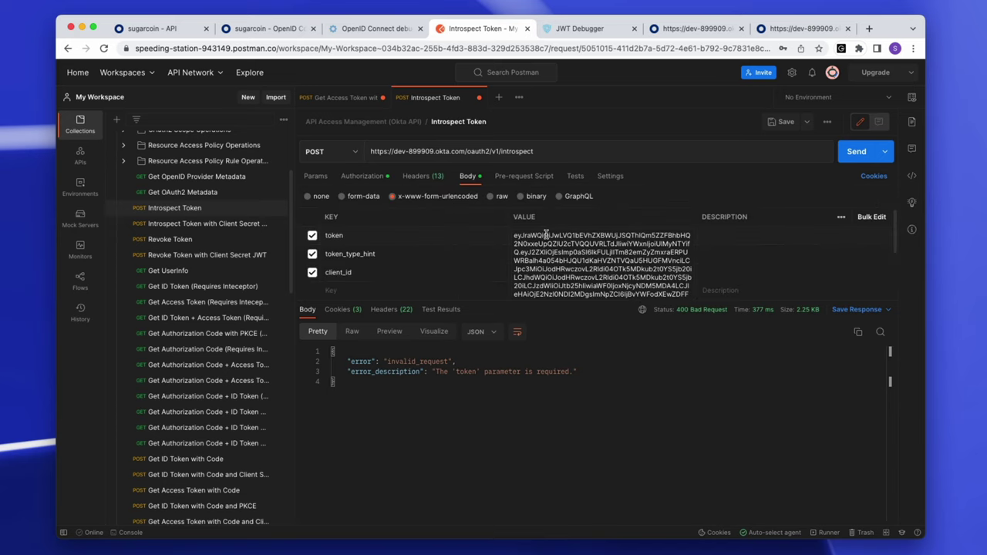
left_click(856, 154)
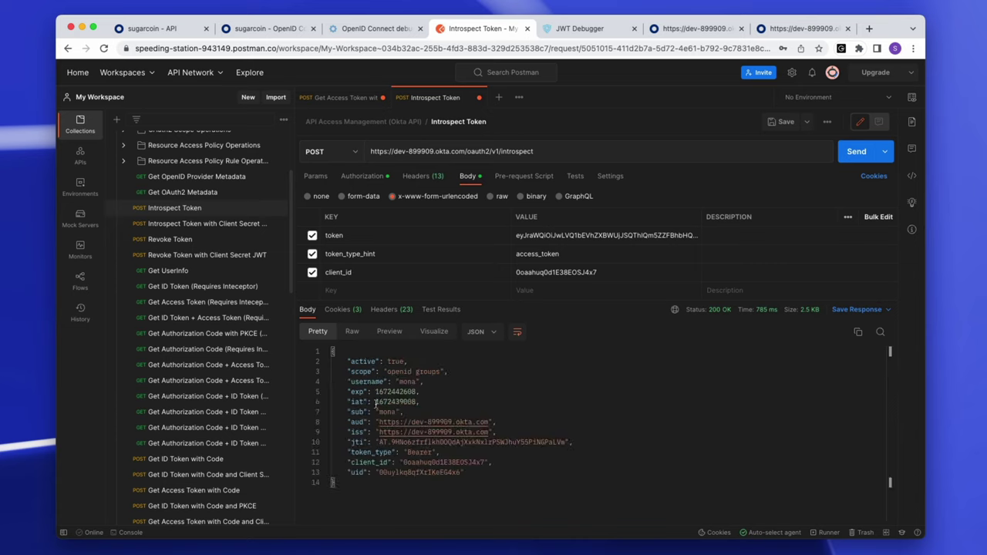
left_click_drag(408, 361, 347, 362)
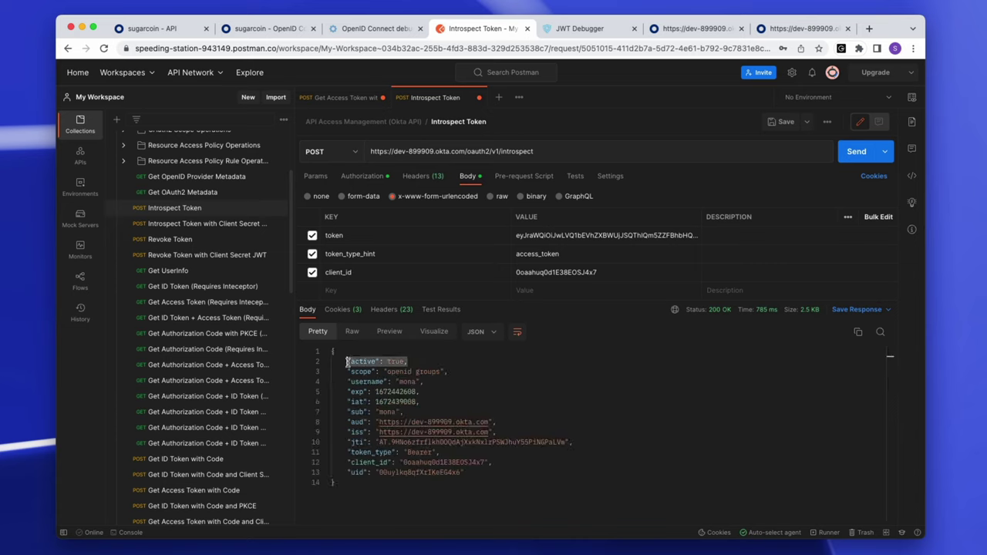
Resend the introspection to /oauth2/default/v1/introspect, which returns active: false.
left_click(491, 151)
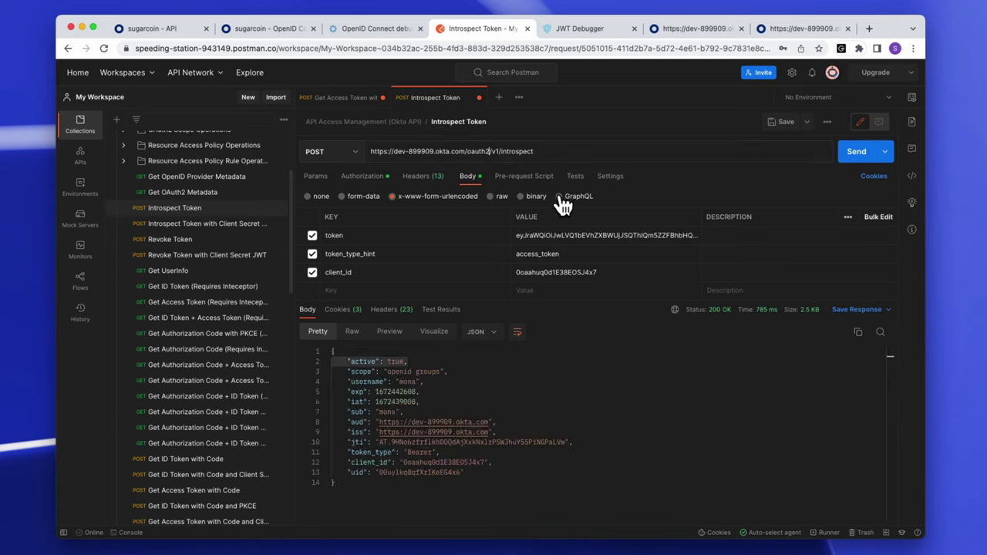
type("de")
type("fault")
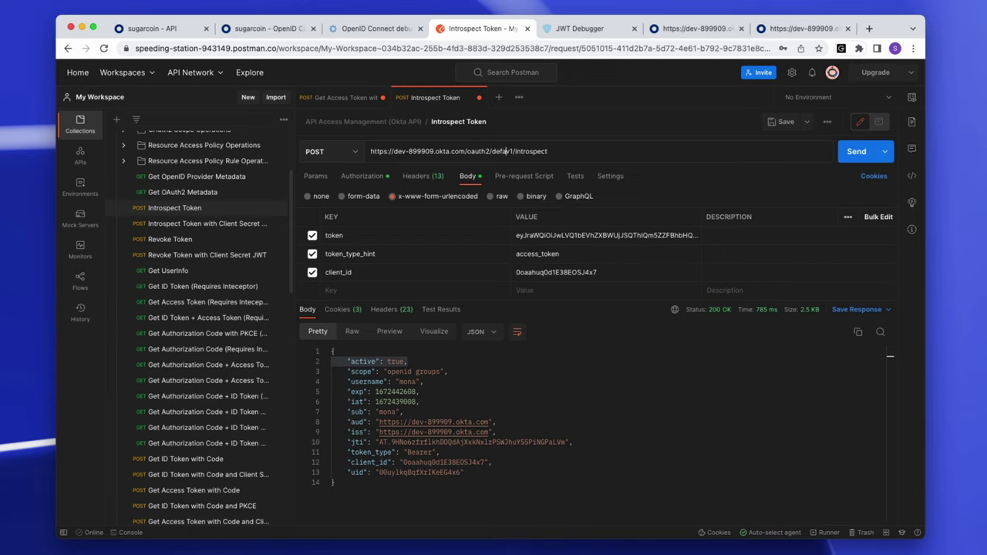
type("/")
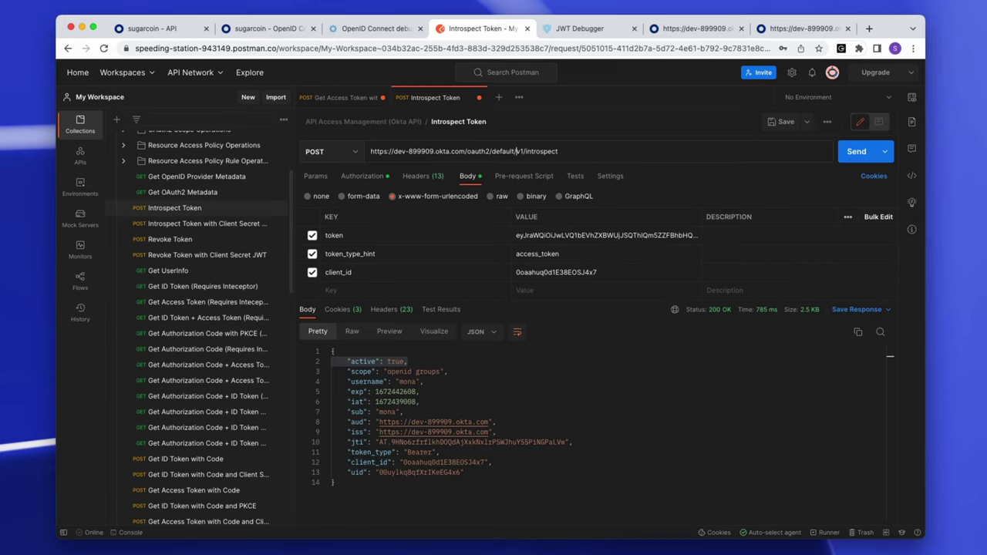
left_click(855, 154)
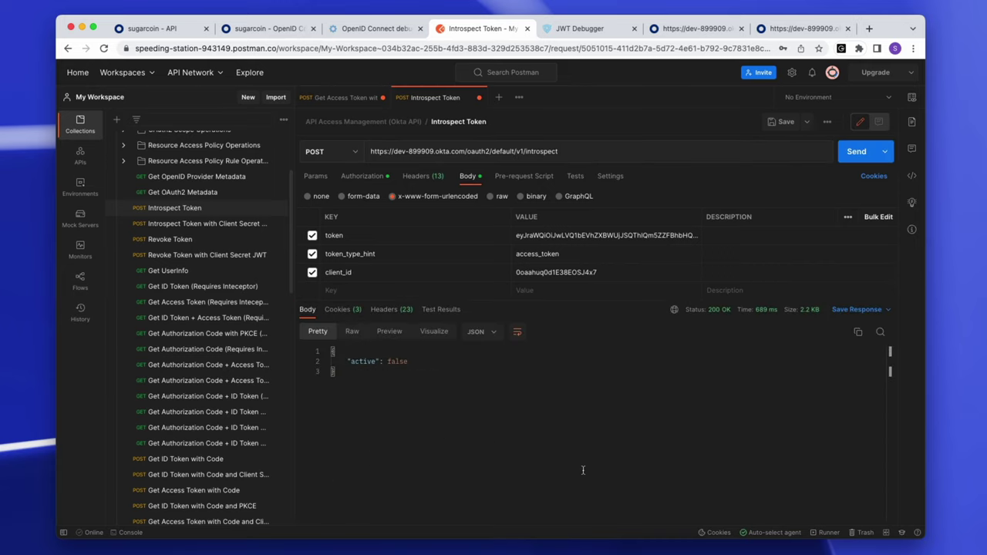